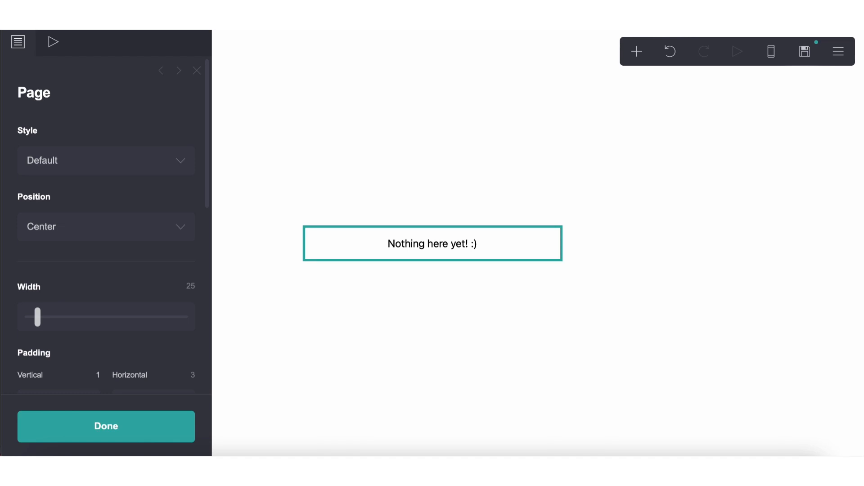
# Set the page's vertical and horizontal padding to 2 and its style to Box
pyautogui.write('2')
pyautogui.click(194, 374)
pyautogui.click(85, 161)
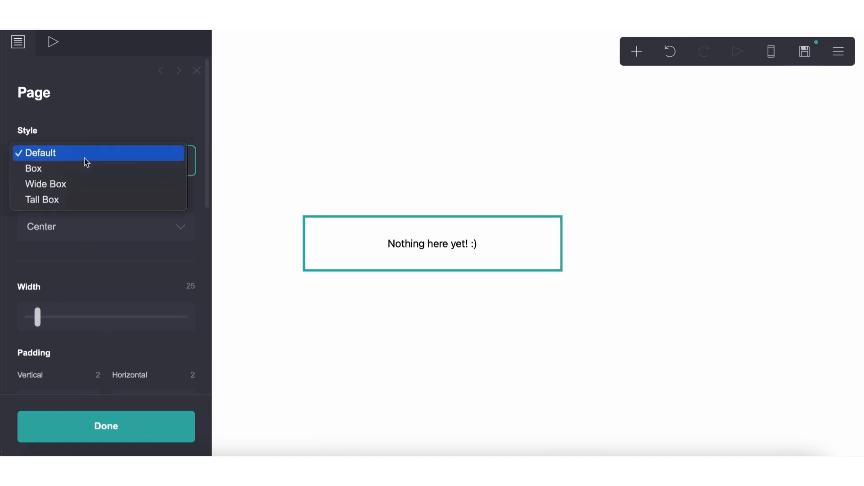
pyautogui.click(82, 170)
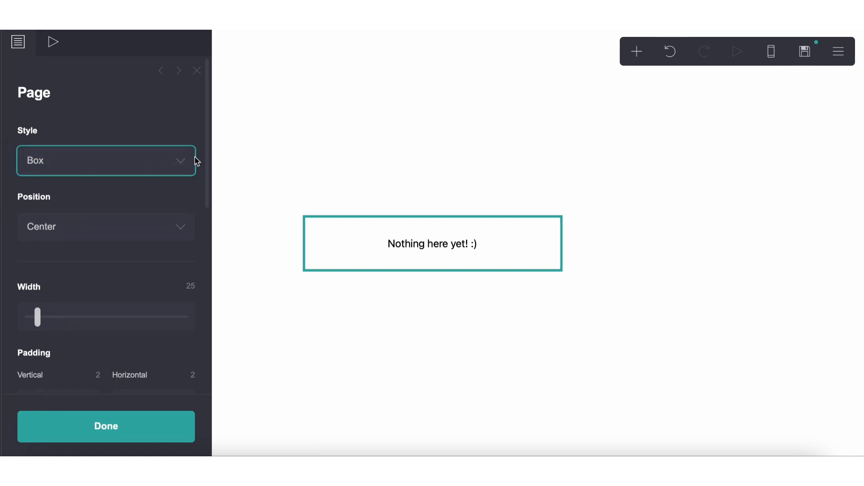
# Reduce the page's vertical and horizontal padding to 0.5 each
pyautogui.scroll(-6, 120, 230)
pyautogui.click(100, 84)
pyautogui.write('0.5')
pyautogui.press('Return')
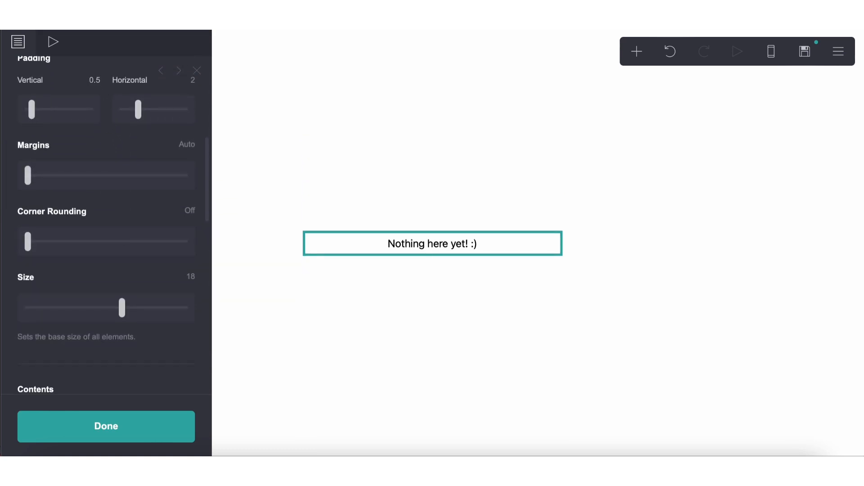
pyautogui.click(196, 72)
pyautogui.click(839, 52)
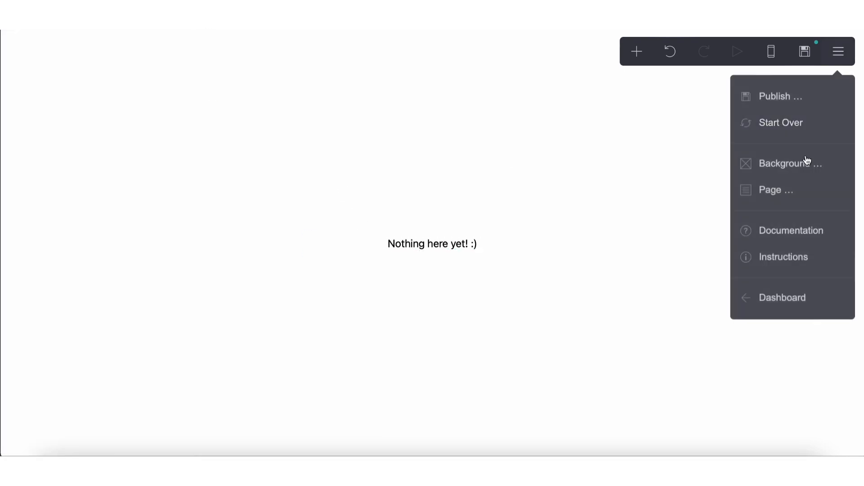
pyautogui.click(776, 189)
pyautogui.scroll(1, 199, 123)
pyautogui.click(193, 102)
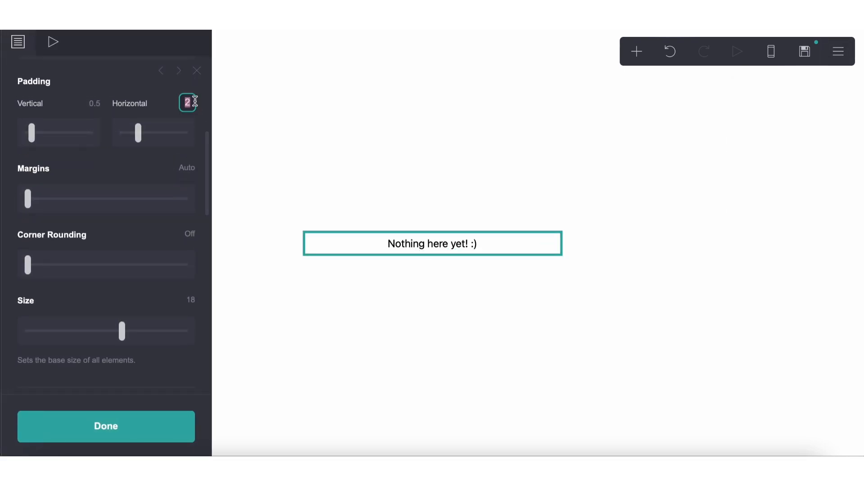
pyautogui.write('0.5')
pyautogui.press('Return')
# Reduce the page's base size to 16 and switch its mobile appearance settings to manual
pyautogui.moveTo(113, 330)
pyautogui.mouseDown()
pyautogui.moveTo(90, 331)
pyautogui.moveTo(100, 331)
pyautogui.mouseUp()
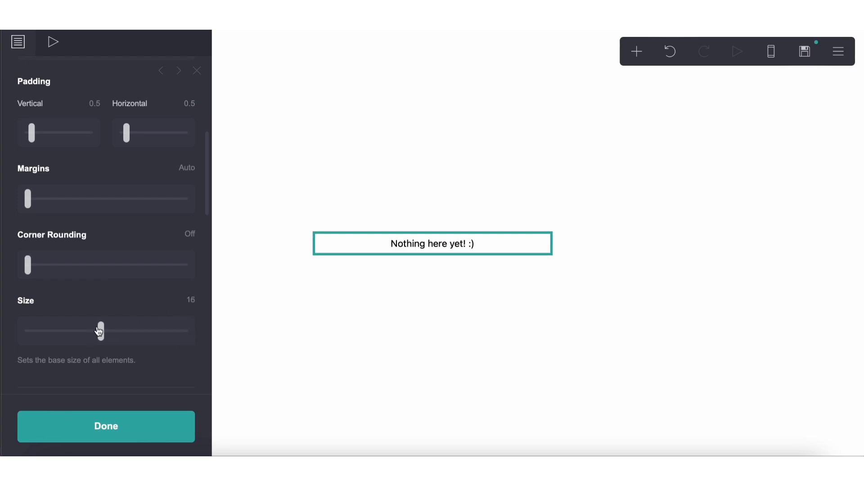
pyautogui.scroll(-10, 179, 285)
pyautogui.click(181, 323)
pyautogui.scroll(-3, 179, 320)
# Set the page's base size to 18
pyautogui.scroll(10, 180, 320)
pyautogui.scroll(5, 177, 246)
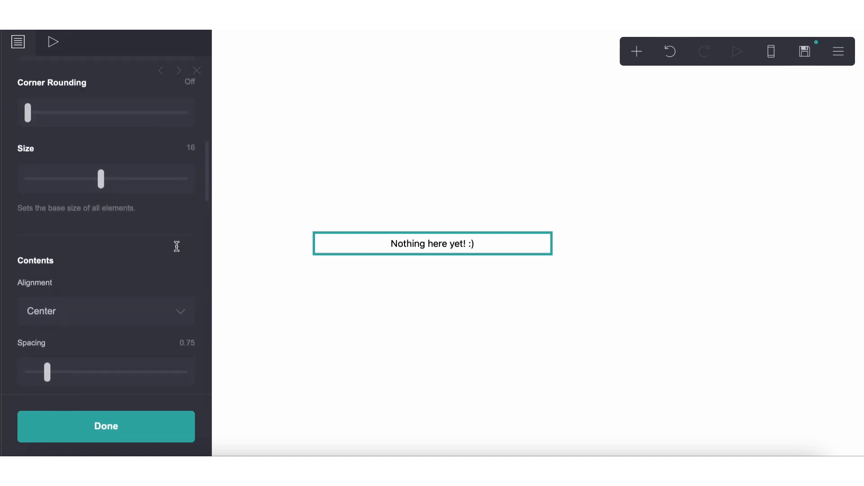
pyautogui.click(191, 153)
pyautogui.write('8')
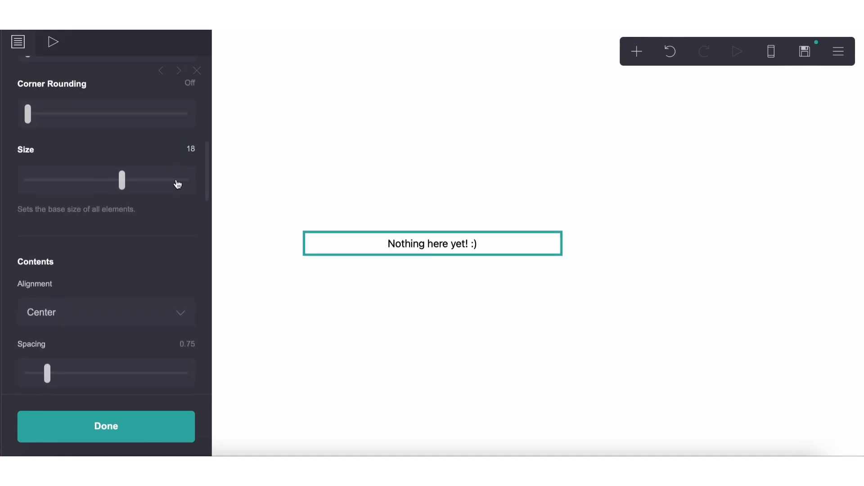
# Set the page's mobile size to 10 and refine it to 11 using the mobile preview
pyautogui.scroll(-5, 176, 198)
pyautogui.scroll(-4, 186, 331)
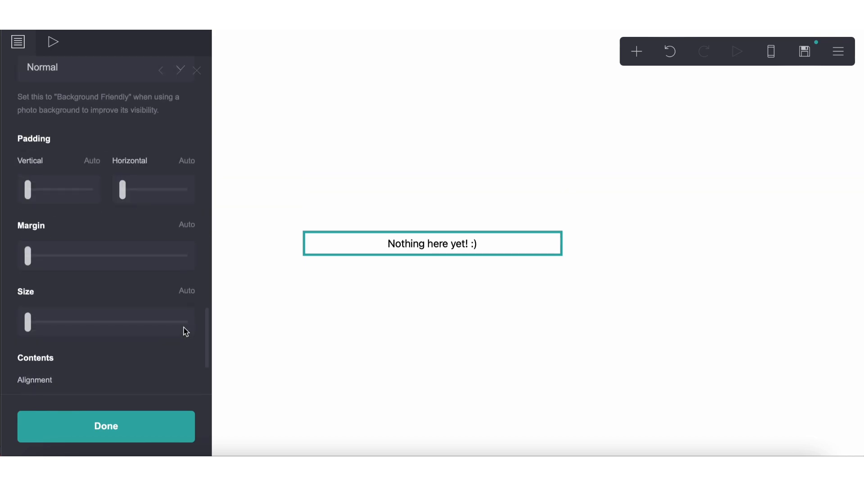
pyautogui.click(190, 299)
pyautogui.write('10')
pyautogui.press('Return')
pyautogui.click(774, 58)
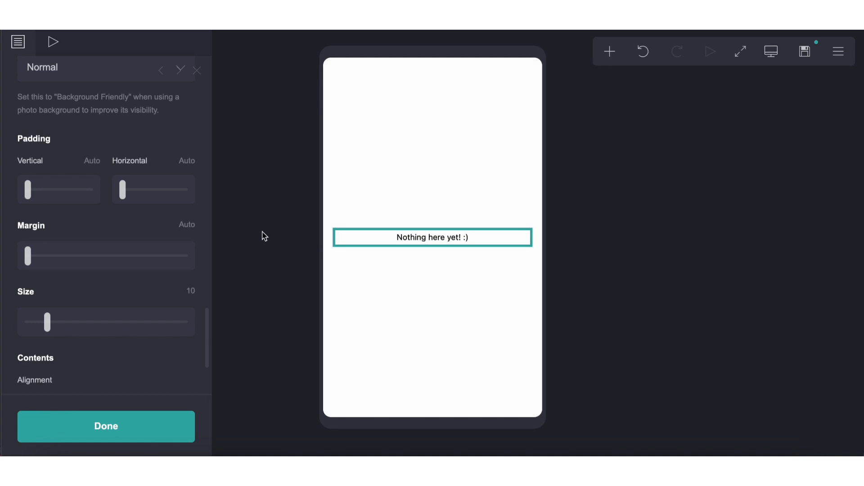
pyautogui.moveTo(52, 332); pyautogui.dragTo(57, 332)
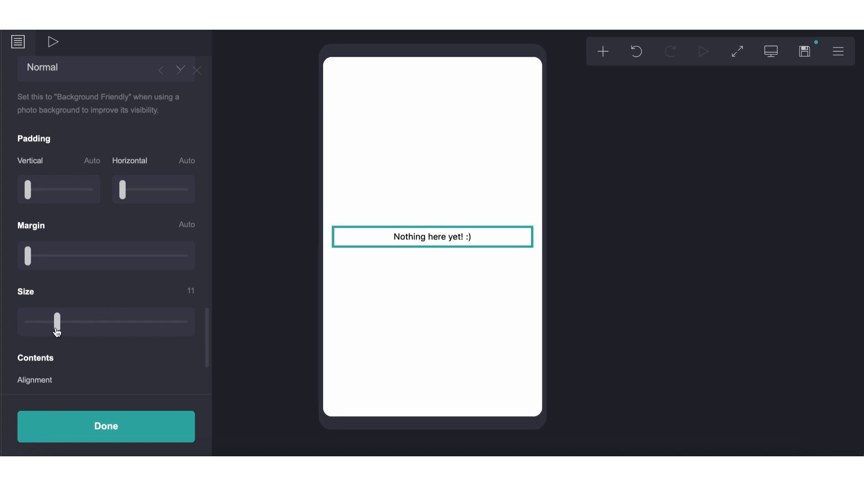
pyautogui.click(767, 53)
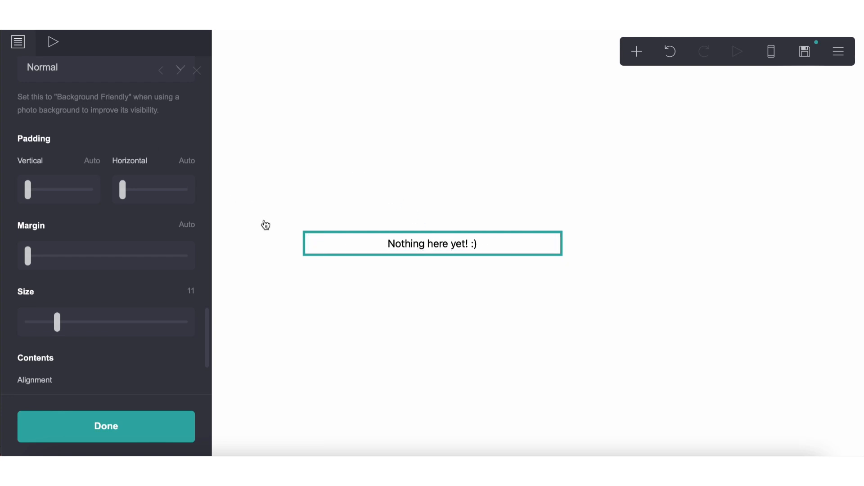
# Delete the "Nothing here yet! :)" placeholder text element from the page
pyautogui.click(367, 213)
pyautogui.click(376, 242)
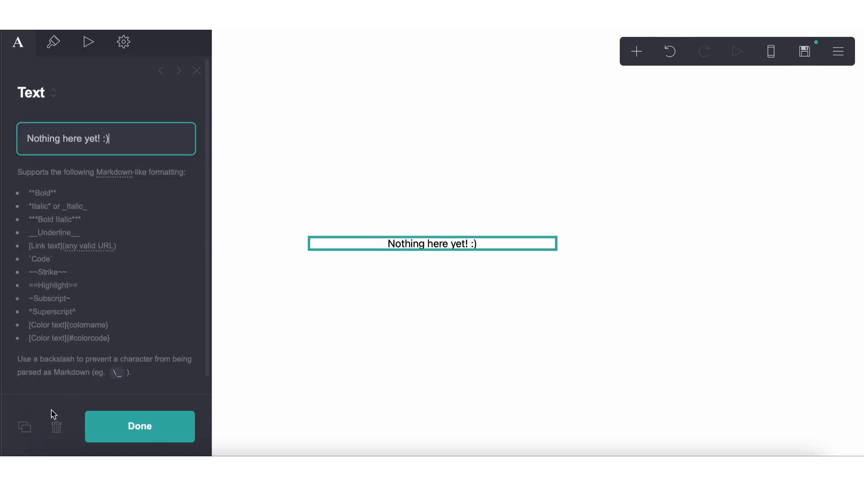
pyautogui.click(57, 424)
# Add a #B5B5B5 drop shadow to the page with its distance set to 0
pyautogui.click(849, 59)
pyautogui.click(760, 256)
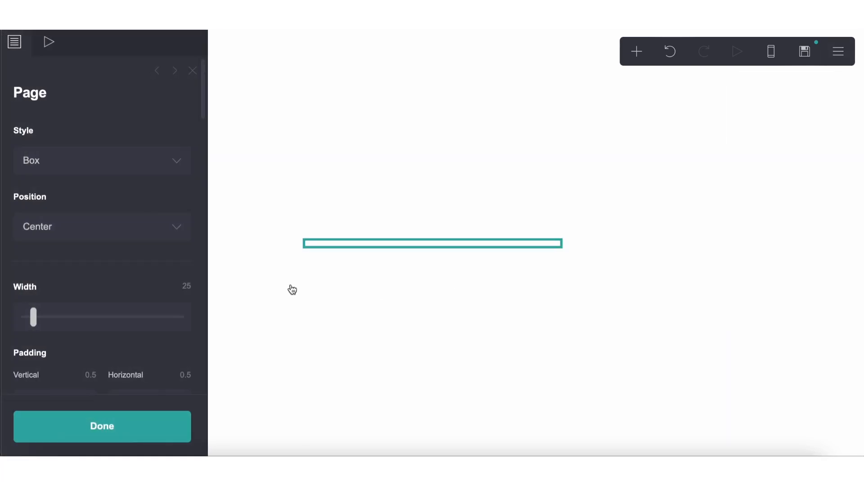
pyautogui.scroll(-2, 171, 297)
pyautogui.scroll(-8, 172, 299)
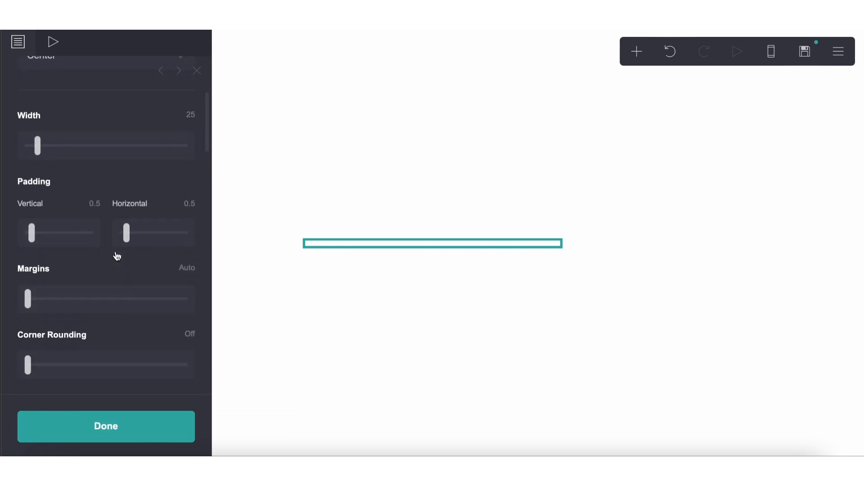
pyautogui.scroll(-10, 117, 256)
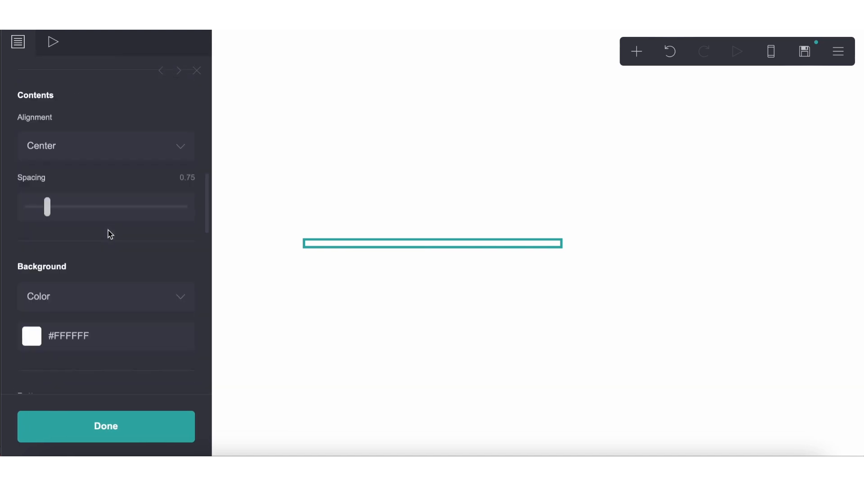
pyautogui.scroll(-3, 94, 314)
pyautogui.click(92, 302)
pyautogui.moveTo(73, 282); pyautogui.dragTo(24, 286)
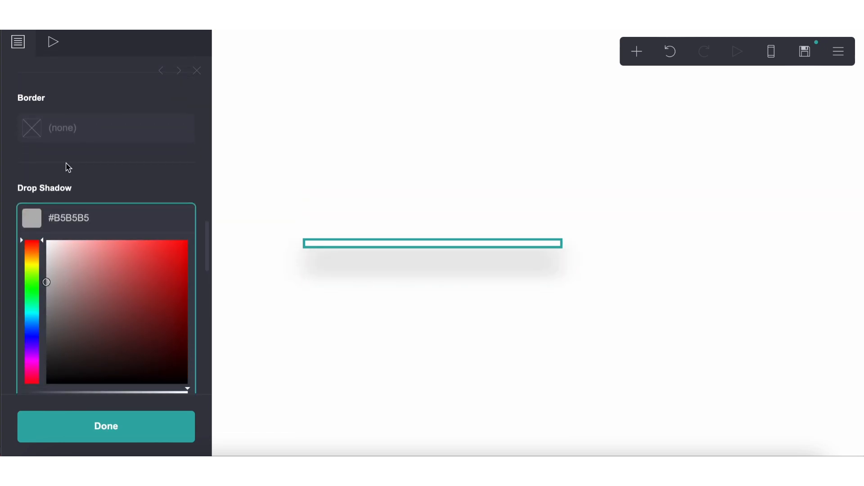
pyautogui.click(68, 198)
pyautogui.moveTo(46, 351); pyautogui.dragTo(7, 340)
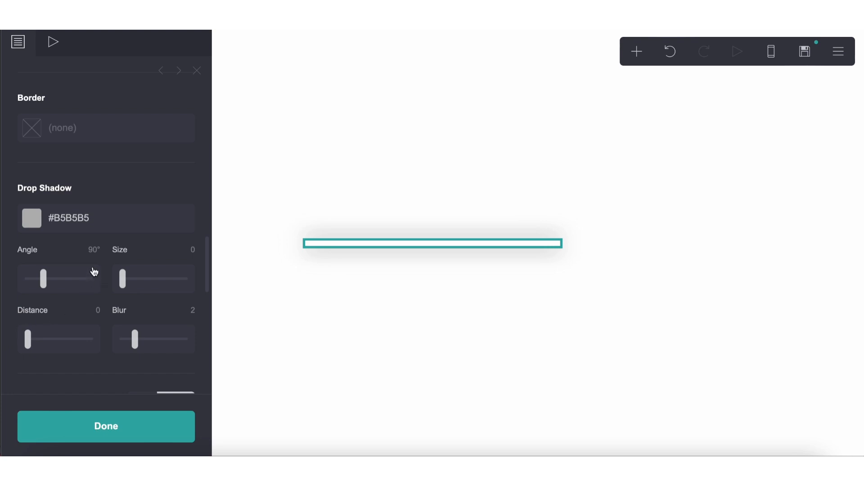
# Set the page's corner rounding to 0.25
pyautogui.scroll(15, 114, 202)
pyautogui.click(33, 310)
pyautogui.moveTo(36, 311); pyautogui.dragTo(42, 313)
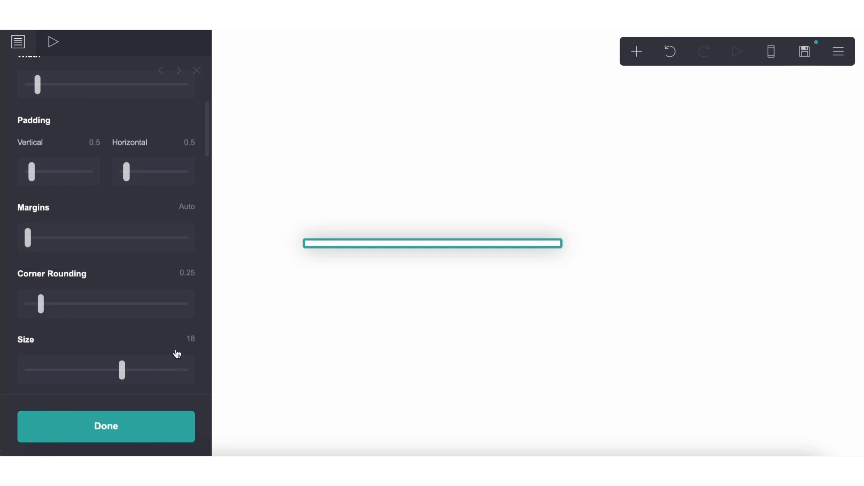
# Darken the page's drop shadow to #9E9E9E and reduce its blur to 0.4
pyautogui.scroll(-15, 57, 302)
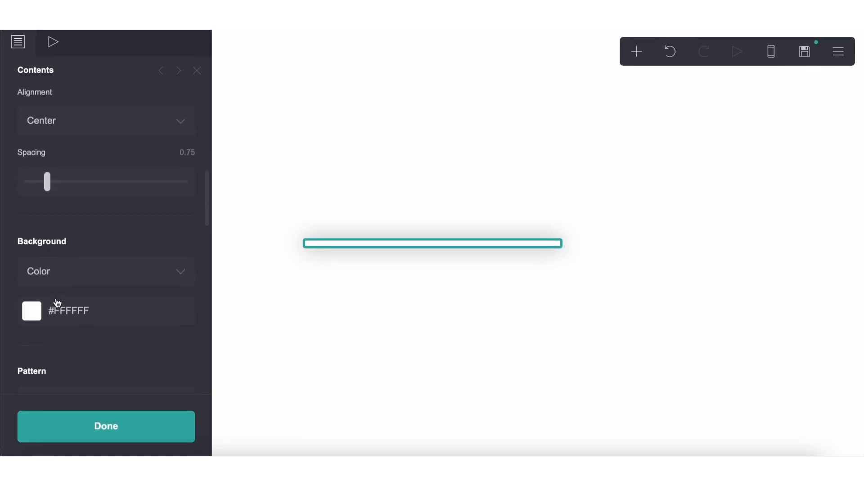
pyautogui.scroll(-2, 78, 263)
pyautogui.moveTo(141, 260); pyautogui.dragTo(127, 258)
pyautogui.click(97, 132)
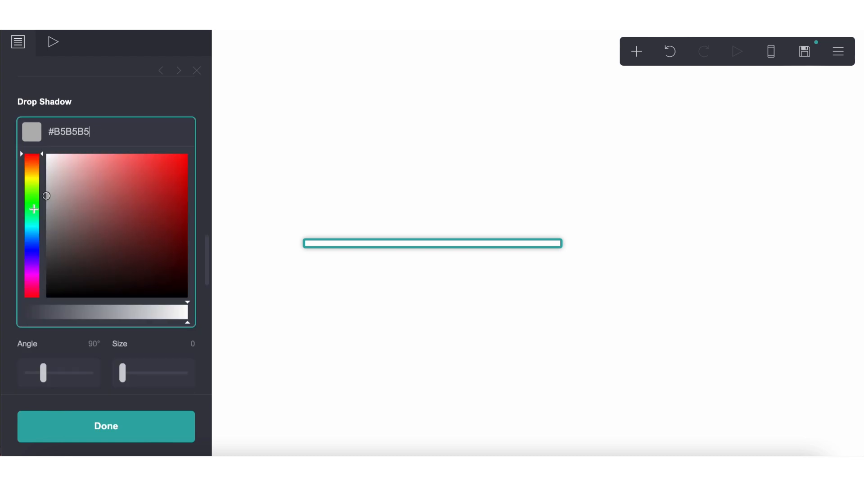
pyautogui.click(44, 209)
pyautogui.click(97, 104)
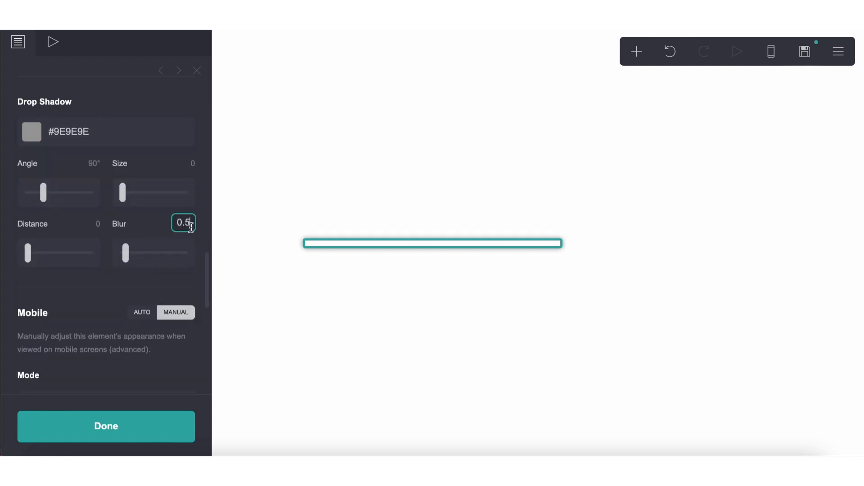
pyautogui.click(185, 223)
pyautogui.write('4')
pyautogui.click(399, 308)
pyautogui.click(446, 246)
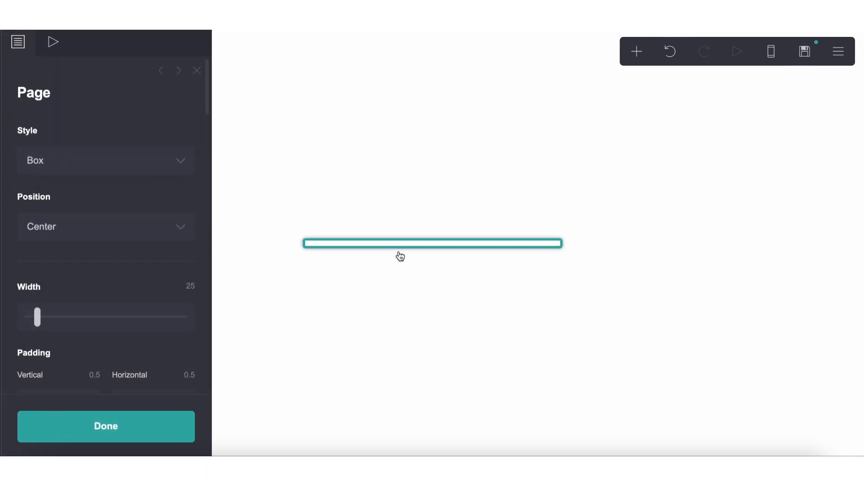
pyautogui.click(402, 371)
# Add an image element to the page and upload 222.gif from Downloads into it
pyautogui.click(636, 51)
pyautogui.click(495, 122)
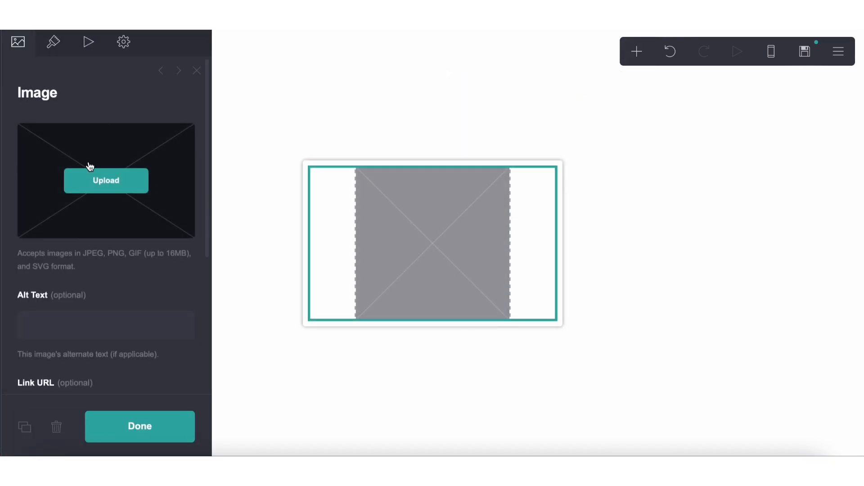
pyautogui.click(92, 177)
pyautogui.scroll(-10, 335, 222)
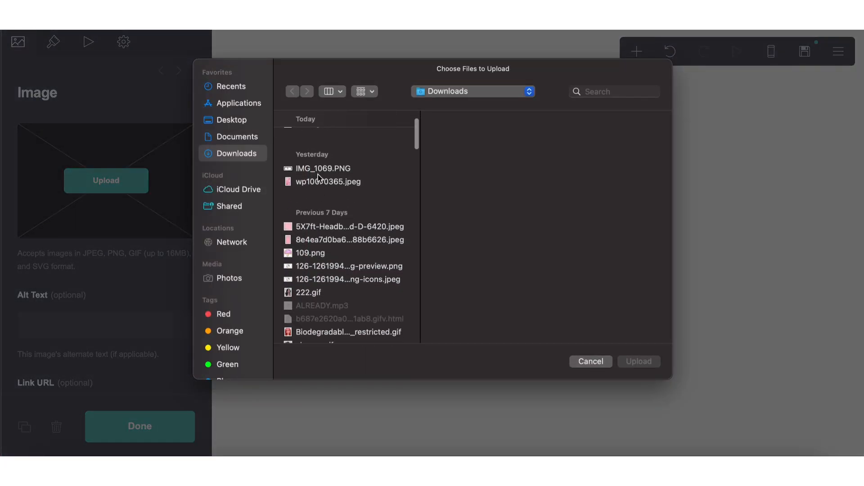
pyautogui.click(315, 157)
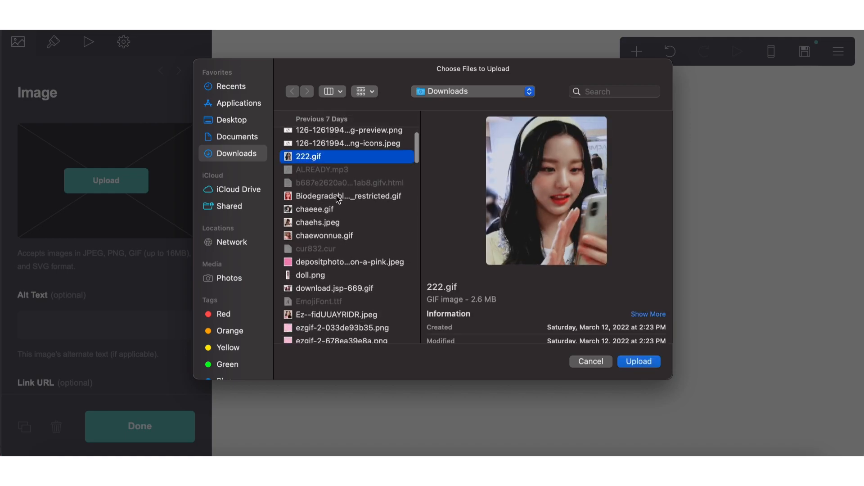
pyautogui.click(638, 361)
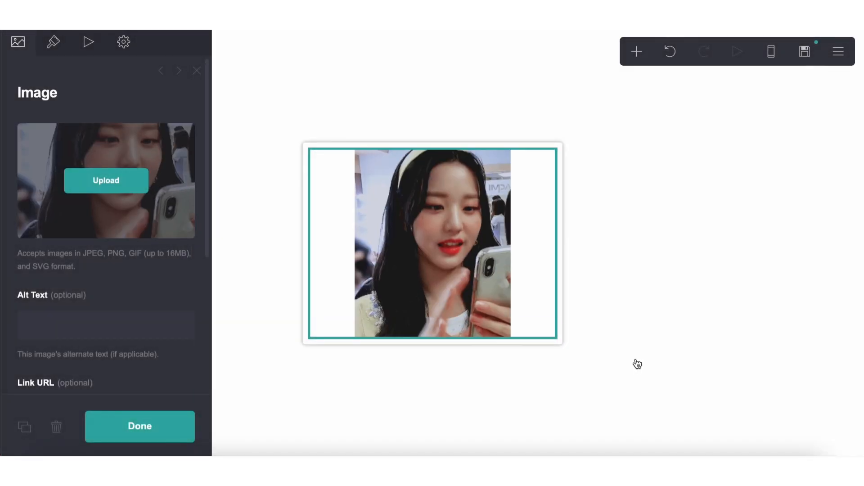
# Set the image's width to Max and its height to 17.375
pyautogui.click(53, 42)
pyautogui.moveTo(48, 169); pyautogui.dragTo(163, 170)
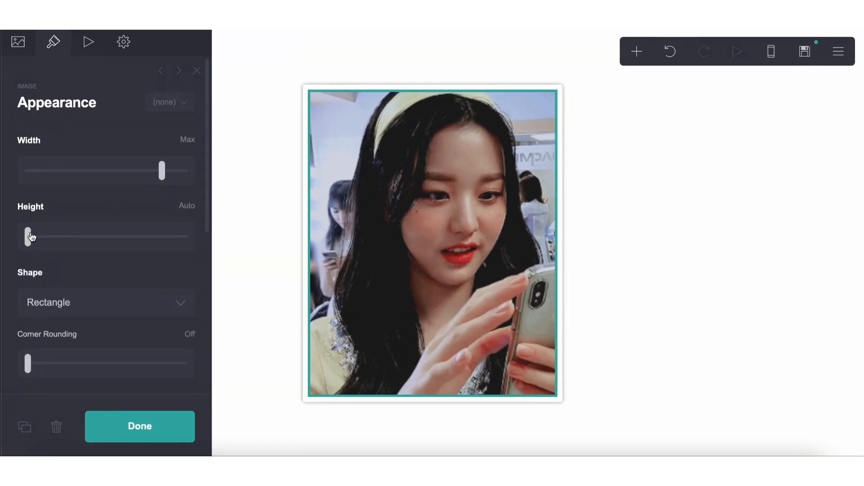
pyautogui.moveTo(28, 237); pyautogui.dragTo(82, 244)
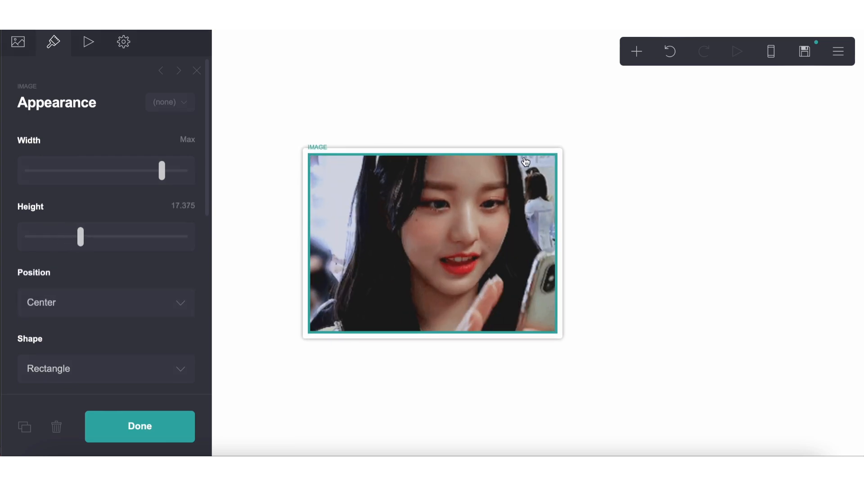
# Reduce the page's base size to 14
pyautogui.click(838, 51)
pyautogui.click(786, 189)
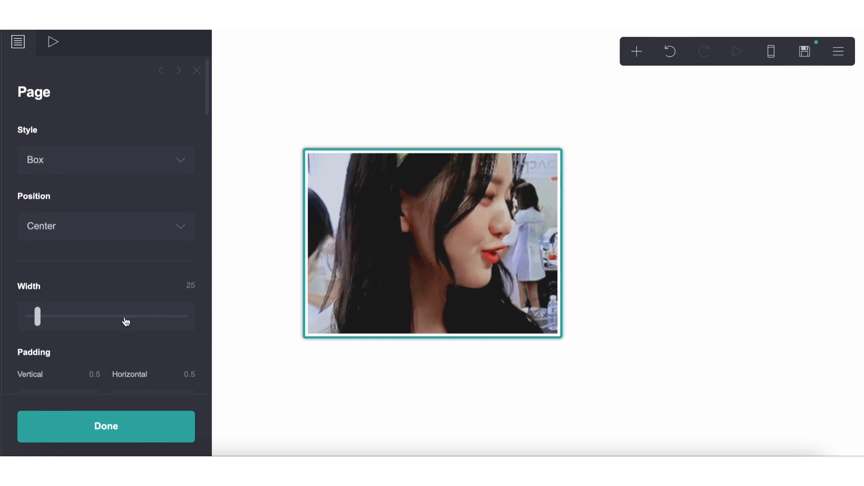
pyautogui.scroll(-8, 125, 321)
pyautogui.moveTo(119, 279); pyautogui.dragTo(81, 278)
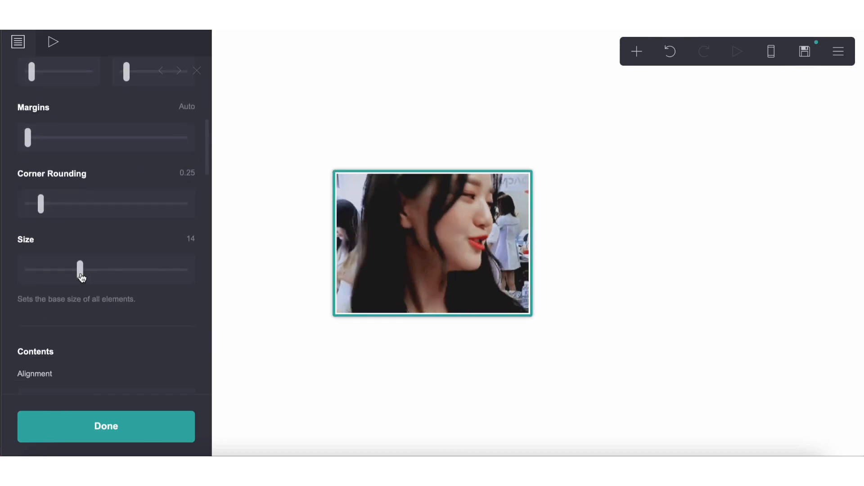
pyautogui.click(287, 402)
pyautogui.click(457, 381)
# Add a text element below the image and set the page's content spacing to 0.25
pyautogui.click(634, 61)
pyautogui.click(511, 101)
pyautogui.click(848, 53)
pyautogui.click(765, 192)
pyautogui.scroll(-6, 160, 301)
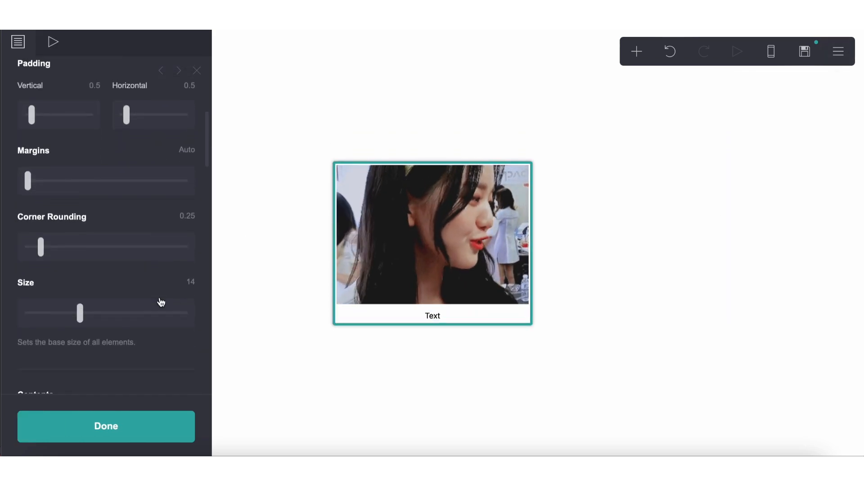
pyautogui.scroll(-6, 86, 263)
pyautogui.moveTo(46, 239); pyautogui.dragTo(36, 244)
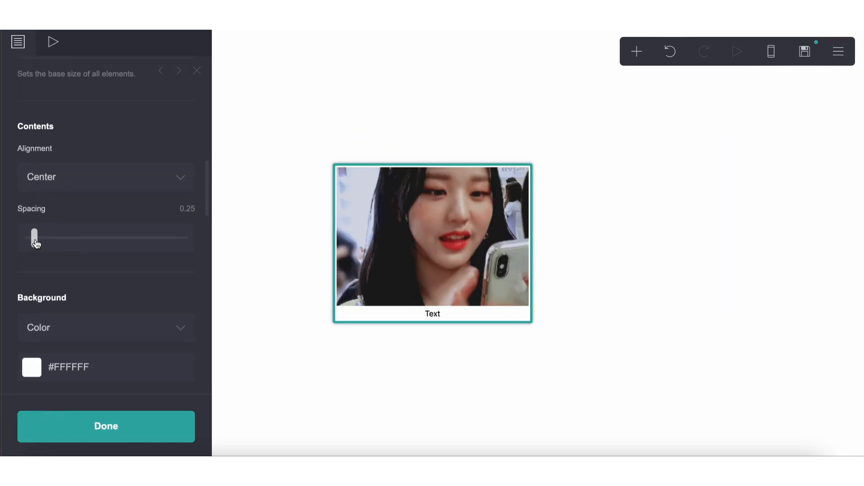
# Replace the caption text below the image with the profile's name in bold Markdown formatting
pyautogui.click(428, 314)
pyautogui.click(67, 49)
pyautogui.scroll(-10, 99, 256)
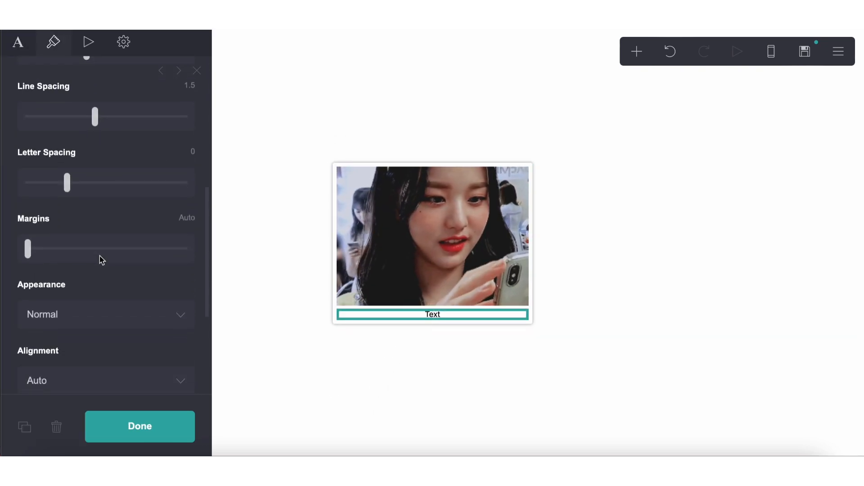
pyautogui.click(23, 50)
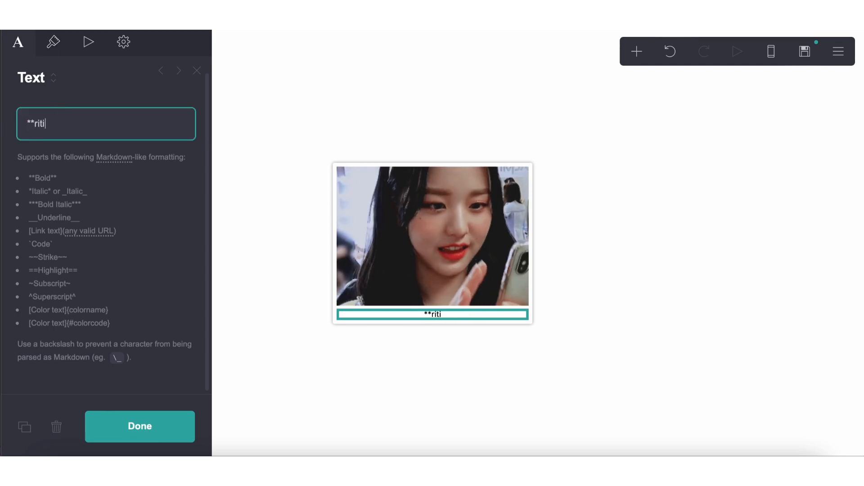
# Set the caption's text size to 0.875
pyautogui.click(55, 45)
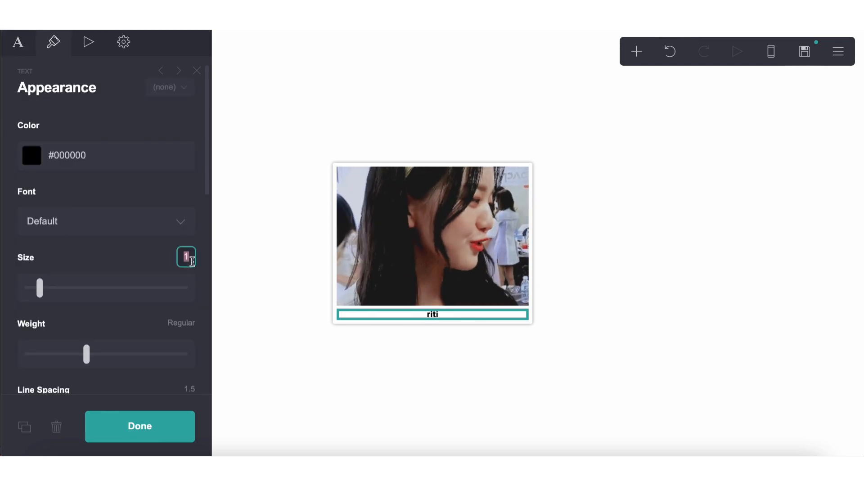
pyautogui.click(193, 260)
pyautogui.write('.8')
pyautogui.press('Return')
pyautogui.click(194, 253)
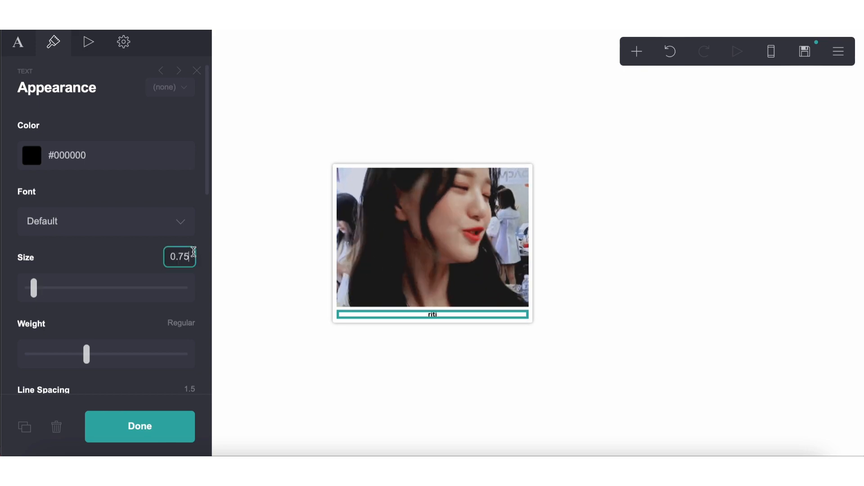
pyautogui.press('BackSpace')
pyautogui.press('BackSpace')
pyautogui.press('BackSpace')
pyautogui.press('BackSpace')
pyautogui.write('.875')
pyautogui.press('Return')
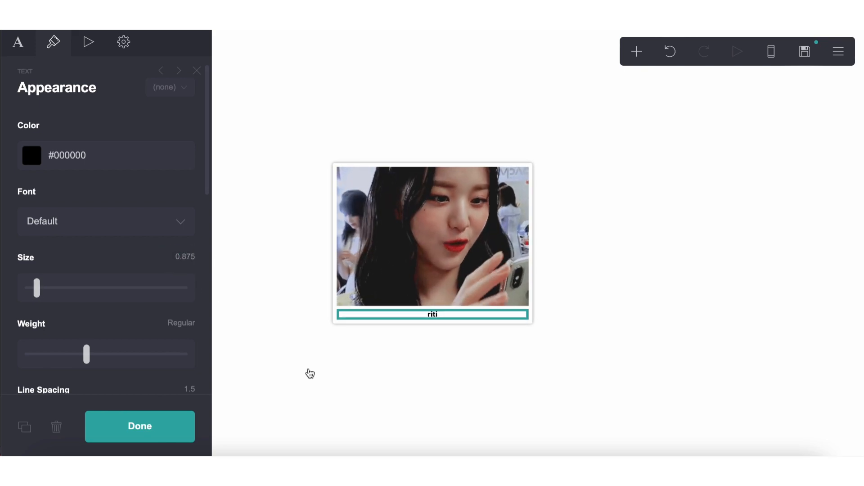
pyautogui.click(421, 428)
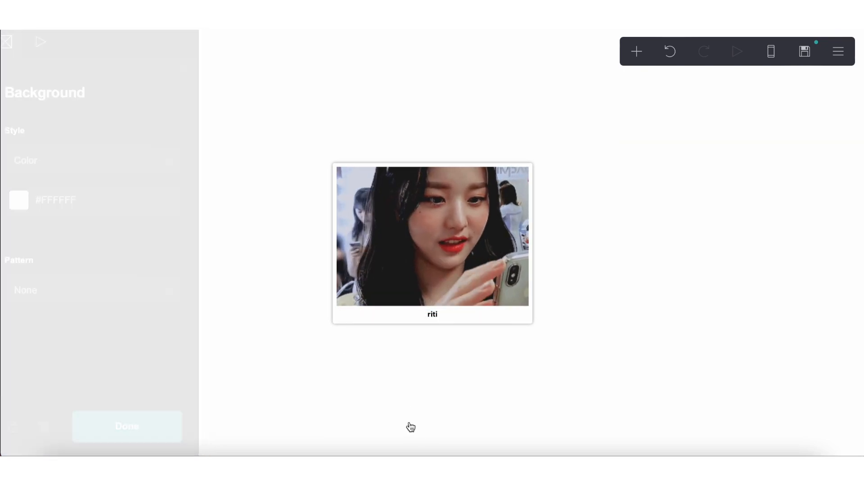
# In the mobile view, set the page's manual mobile size to 10 and vertical padding to 0.5, and return to the desktop view
pyautogui.click(771, 51)
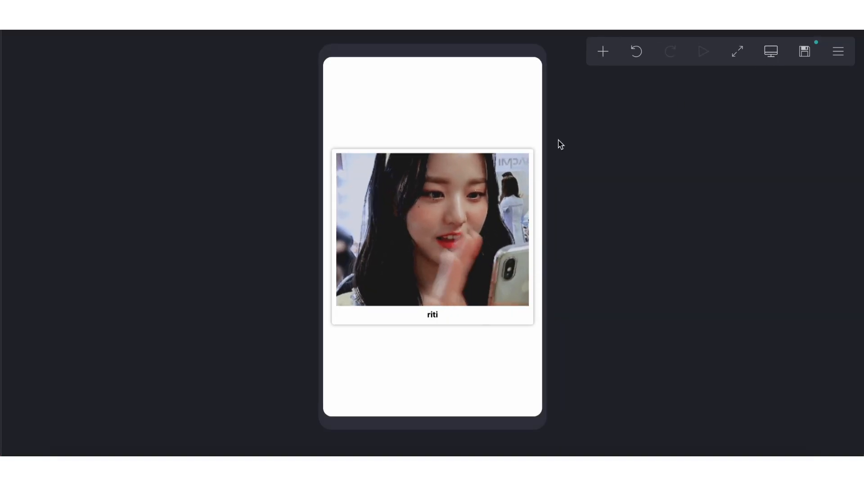
pyautogui.click(835, 63)
pyautogui.click(819, 189)
pyautogui.scroll(-10, 75, 297)
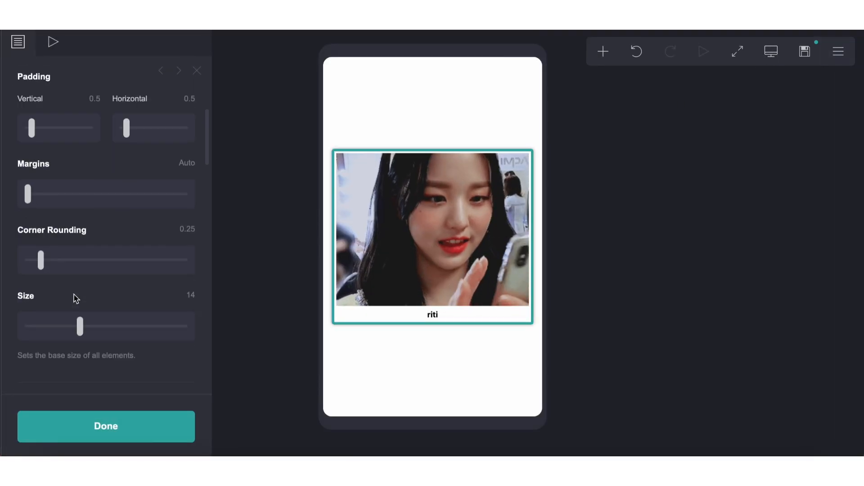
pyautogui.scroll(-15, 75, 297)
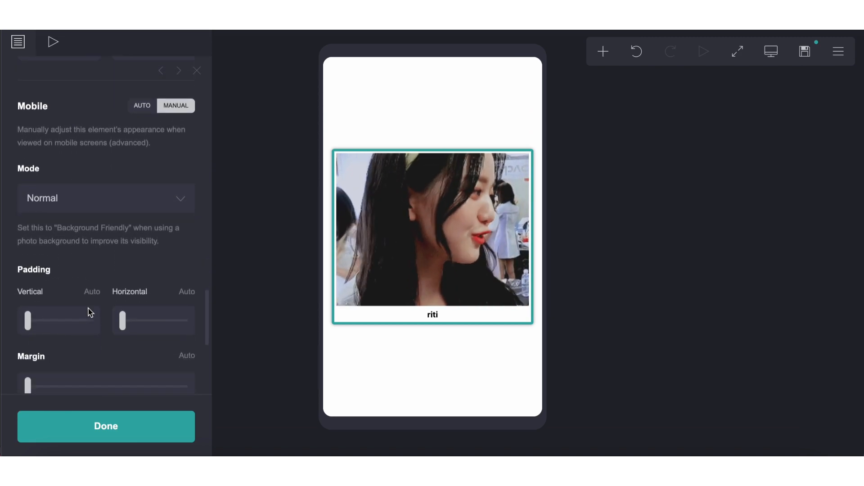
pyautogui.scroll(-1, 88, 308)
pyautogui.moveTo(56, 261)
pyautogui.mouseDown()
pyautogui.moveTo(36, 261)
pyautogui.moveTo(47, 261)
pyautogui.mouseUp()
pyautogui.moveTo(28, 135)
pyautogui.mouseDown()
pyautogui.moveTo(43, 138)
pyautogui.moveTo(35, 139)
pyautogui.mouseUp()
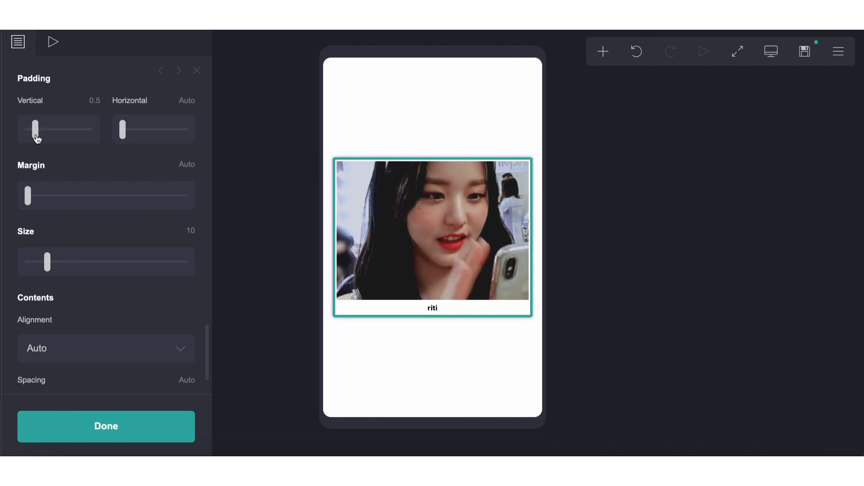
pyautogui.scroll(-1, 37, 144)
pyautogui.click(838, 51)
pyautogui.click(800, 195)
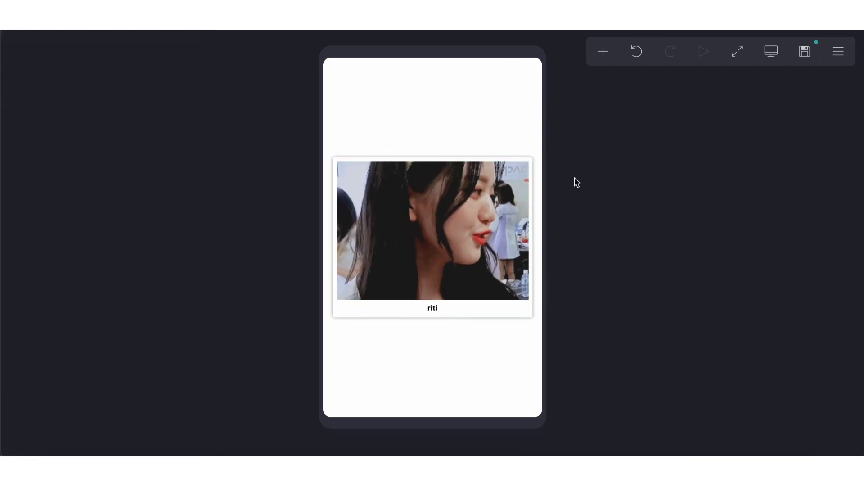
pyautogui.click(740, 56)
pyautogui.click(771, 51)
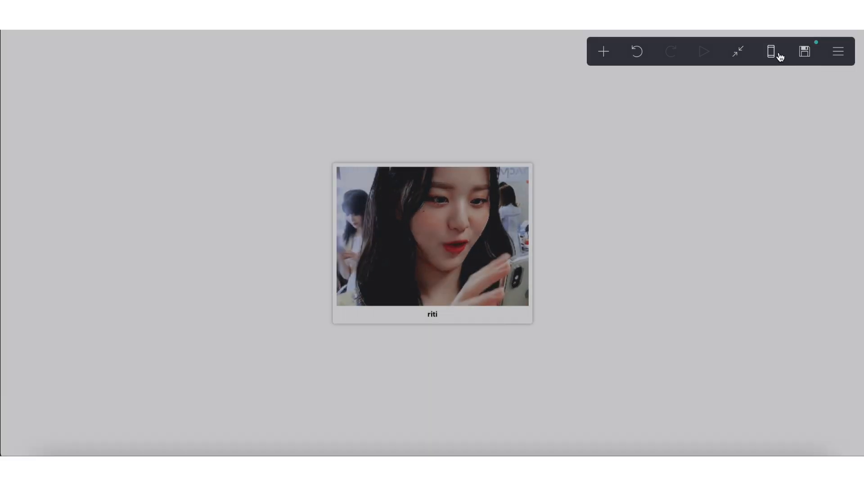
# Add "they/them 16 libra desi lesbian gender unlabeled" after the bold name in the caption
pyautogui.click(459, 314)
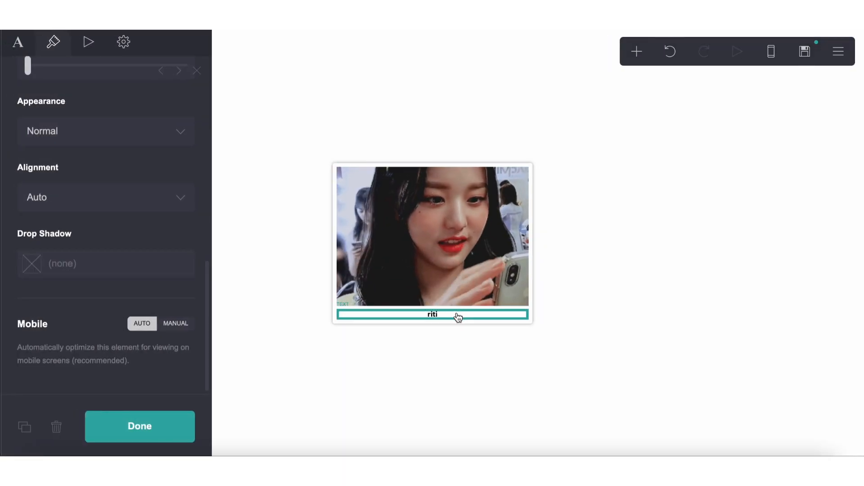
pyautogui.click(18, 45)
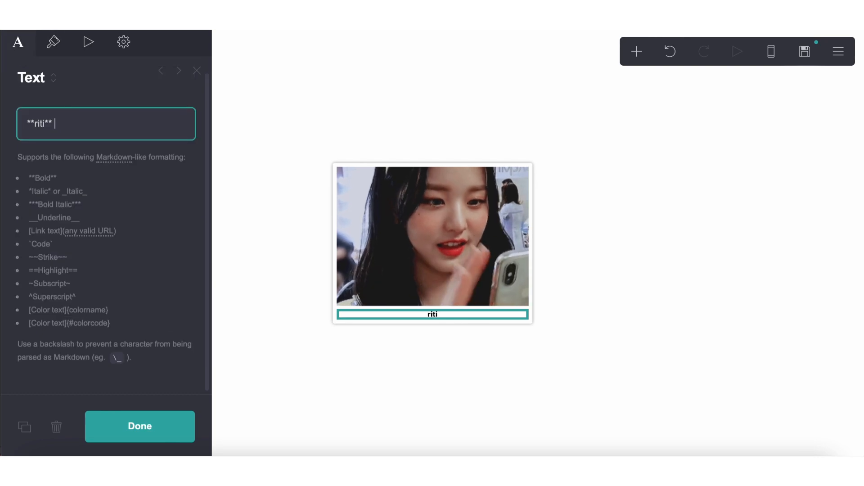
pyautogui.write('they/them')
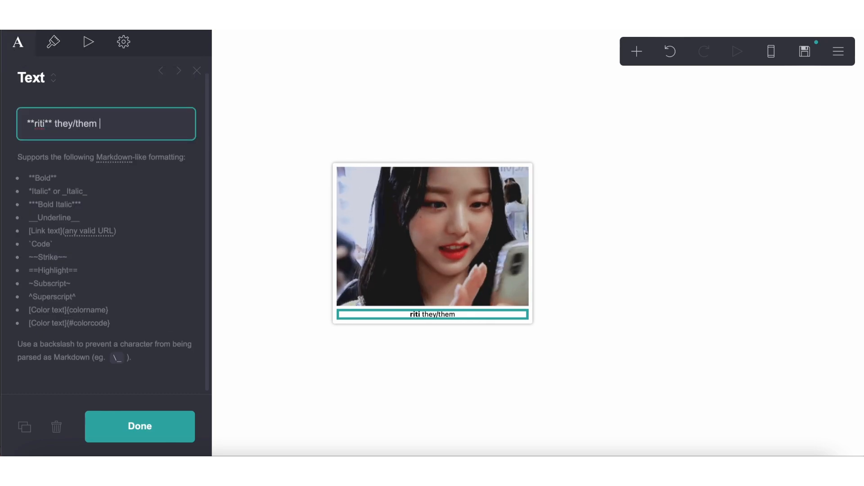
pyautogui.write(' 16 li')
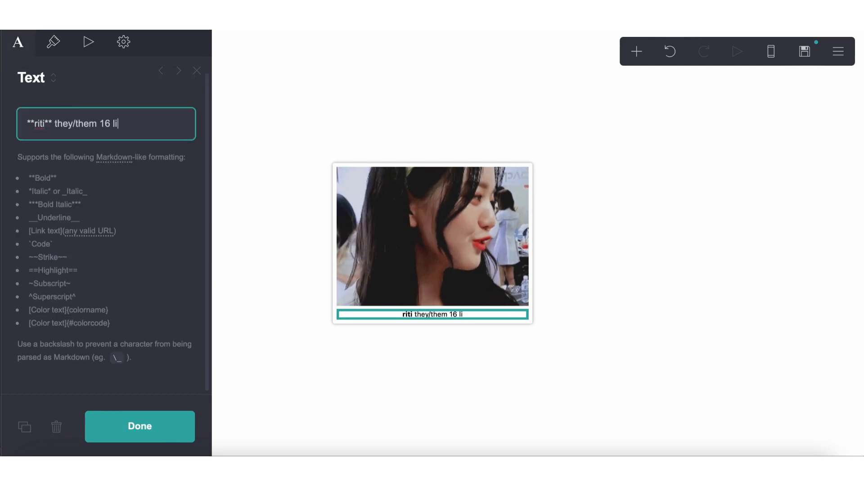
pyautogui.write('bra desi ')
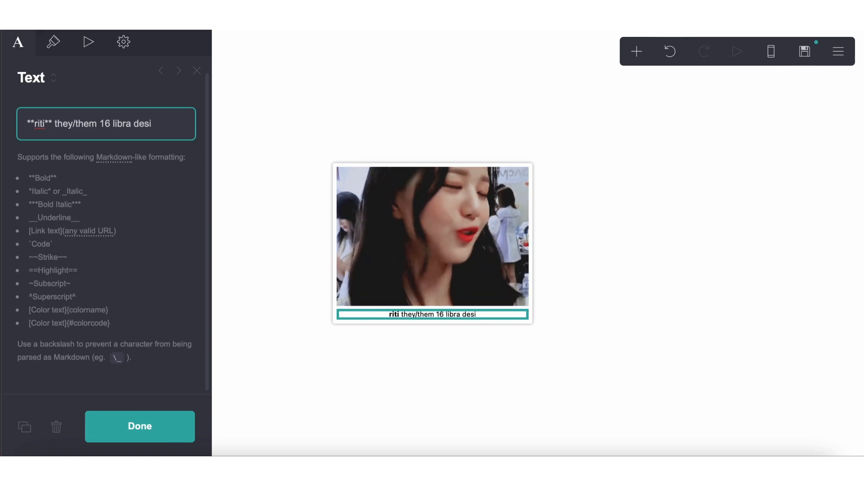
pyautogui.write('ge')
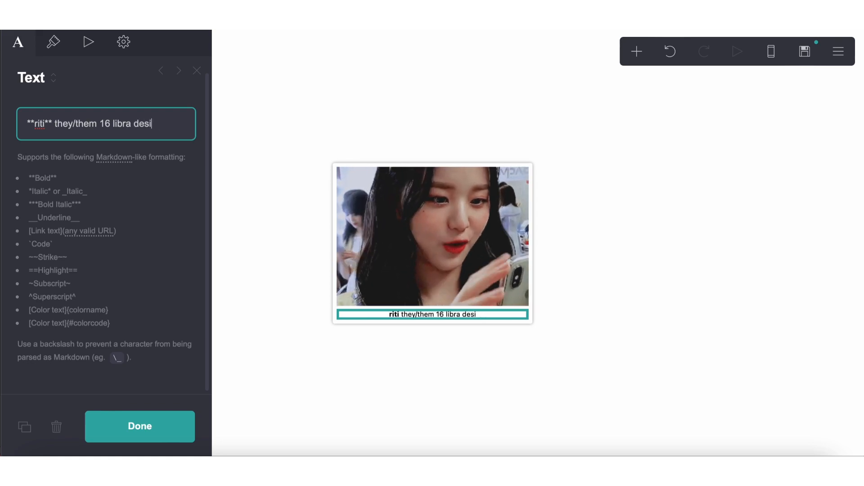
pyautogui.write(' gender unlabeled')
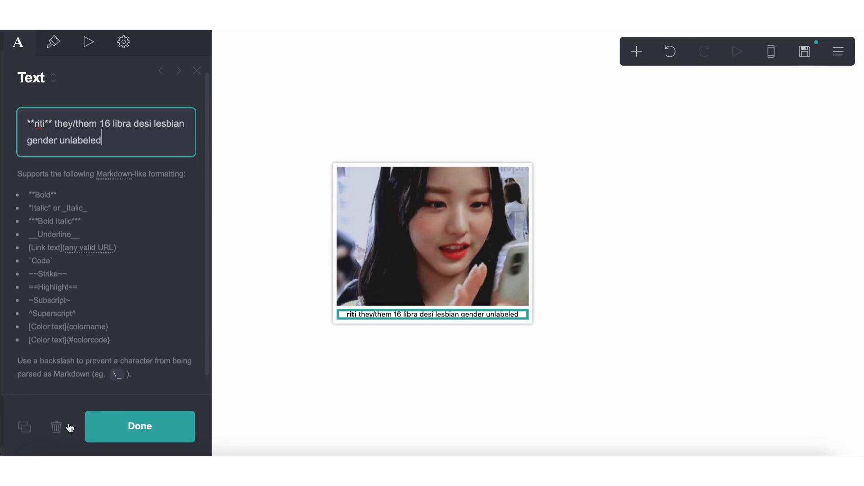
# Duplicate the caption text element and set the page's content spacing to 0.125
pyautogui.click(24, 427)
pyautogui.click(838, 51)
pyautogui.click(805, 187)
pyautogui.scroll(-10, 78, 306)
pyautogui.scroll(2, 77, 306)
pyautogui.click(188, 146)
pyautogui.write('.25')
pyautogui.press('Return')
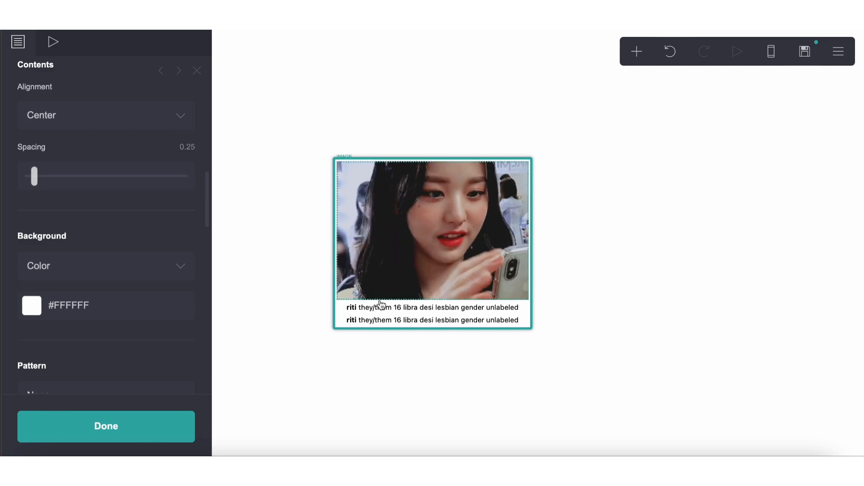
pyautogui.click(192, 153)
pyautogui.write('.125')
pyautogui.press('Return')
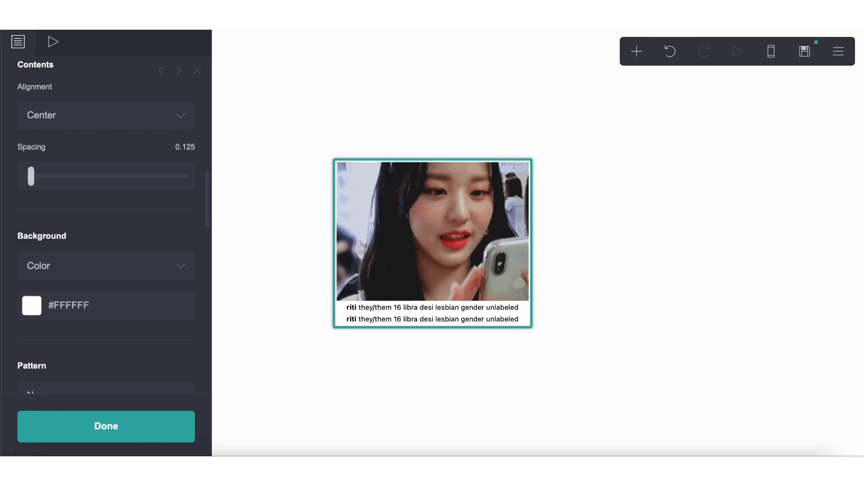
# Set the image's margins to 0.25
pyautogui.click(395, 244)
pyautogui.scroll(-5, 120, 258)
pyautogui.click(180, 348)
pyautogui.write('.25')
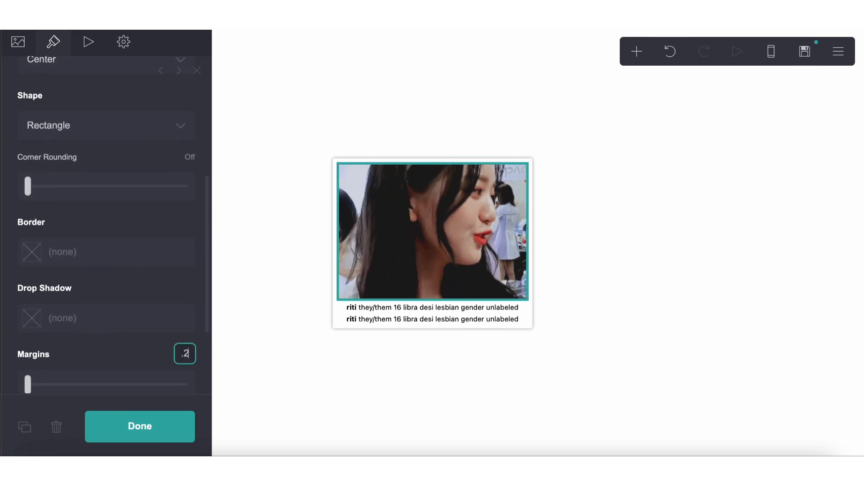
pyautogui.press('Return')
pyautogui.click(349, 361)
# Align the second caption text element to the left
pyautogui.click(386, 320)
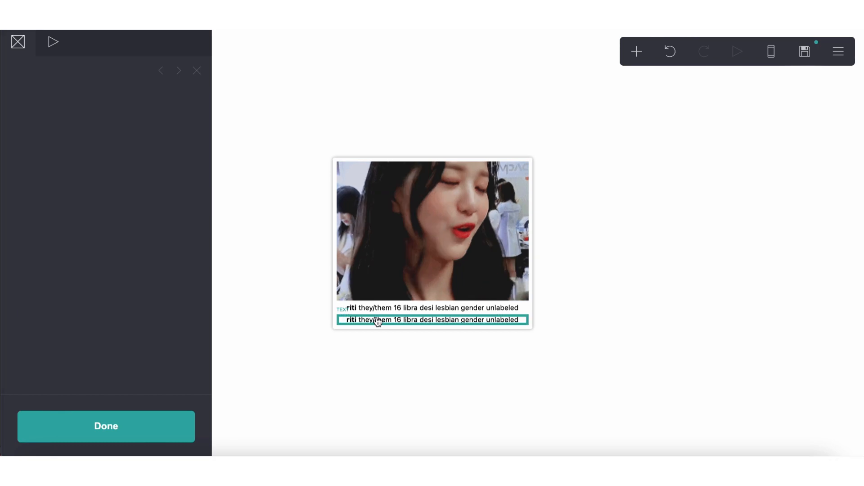
pyautogui.click(54, 42)
pyautogui.scroll(-5, 87, 342)
pyautogui.click(85, 213)
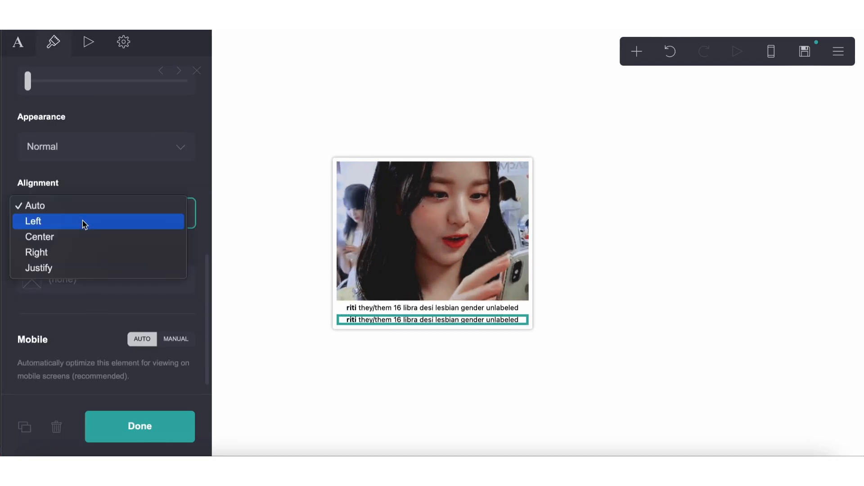
pyautogui.click(69, 226)
# Replace the second caption's text with "**before you follow** main/priv. i'm selective so if i decline ur req don't ask why"
pyautogui.click(17, 42)
pyautogui.hotkey('ctrl', 'a')
pyautogui.write('*')
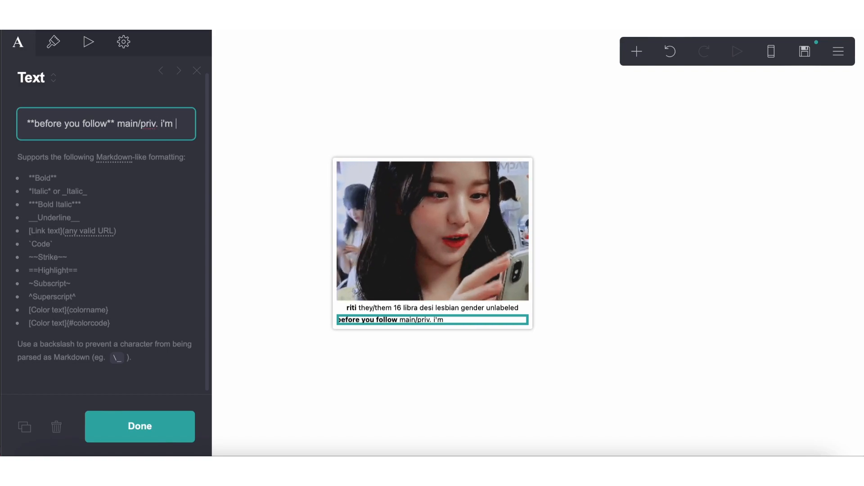
pyautogui.write('elective so if i sb')
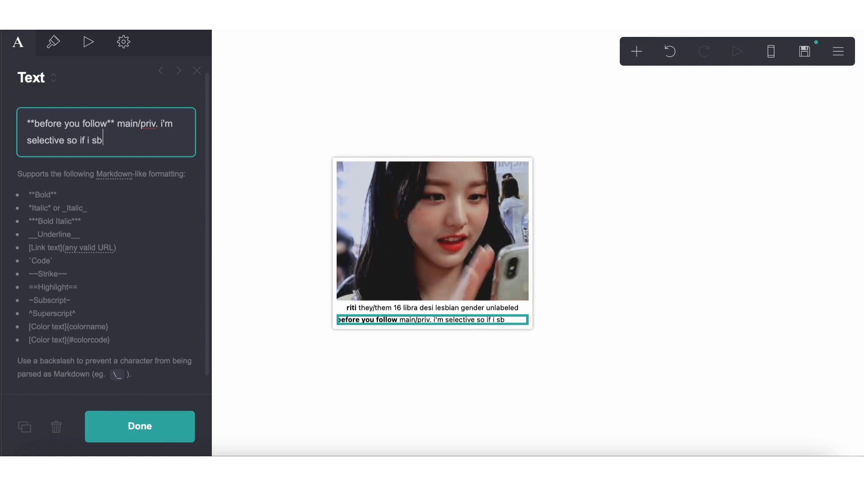
pyautogui.press('BackSpace')
pyautogui.press('BackSpace')
pyautogui.write('decline u')
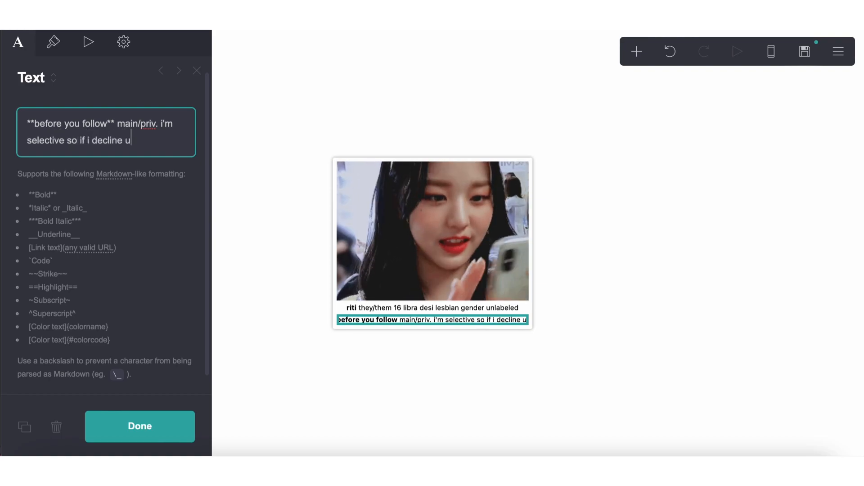
pyautogui.write('r req ')
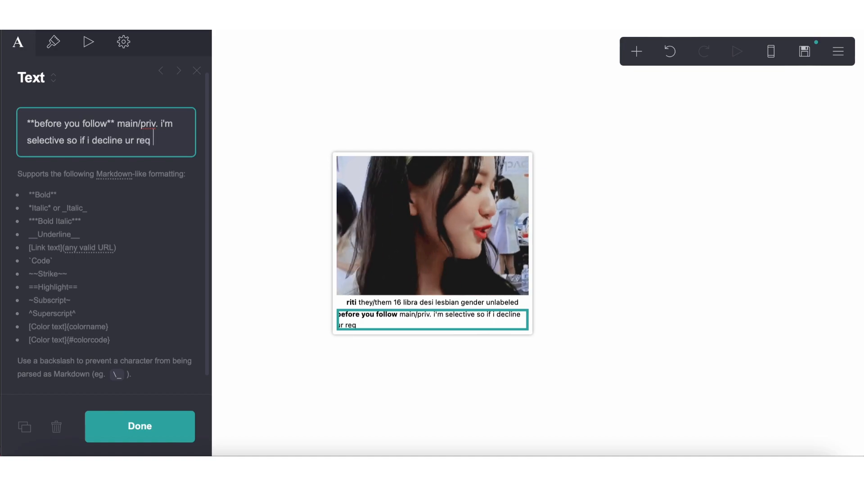
pyautogui.write("don't ask why")
# Set the second caption's line spacing to 1.25
pyautogui.click(52, 41)
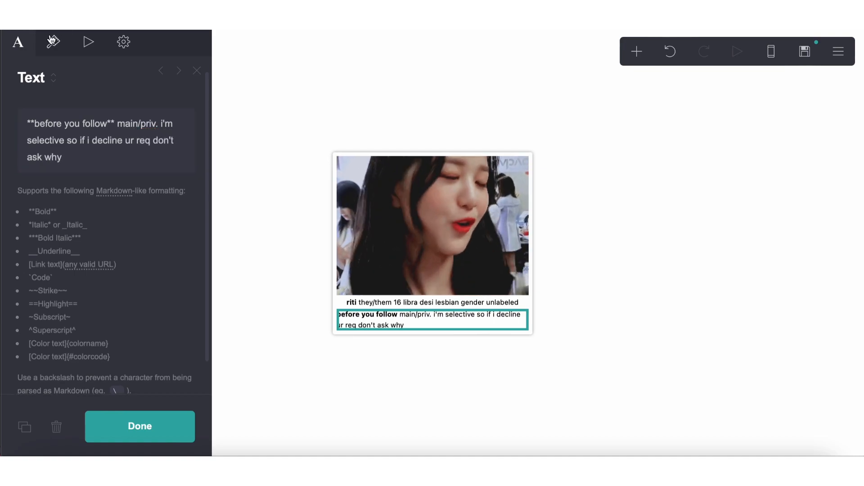
pyautogui.scroll(-5, 81, 139)
pyautogui.moveTo(81, 139); pyautogui.dragTo(76, 141)
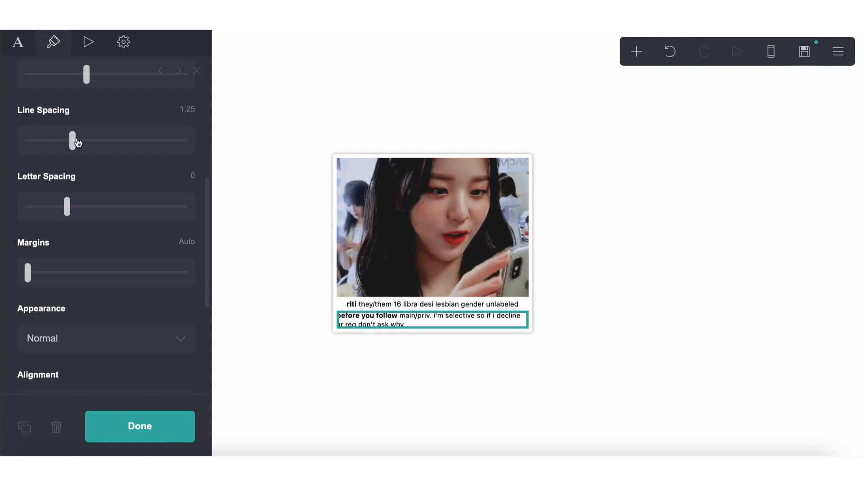
pyautogui.click(391, 409)
pyautogui.click(358, 405)
# Append ". i only care about bts & idle on twt. semi-ia." to the "before you follow" caption
pyautogui.click(380, 319)
pyautogui.click(18, 42)
pyautogui.write('.')
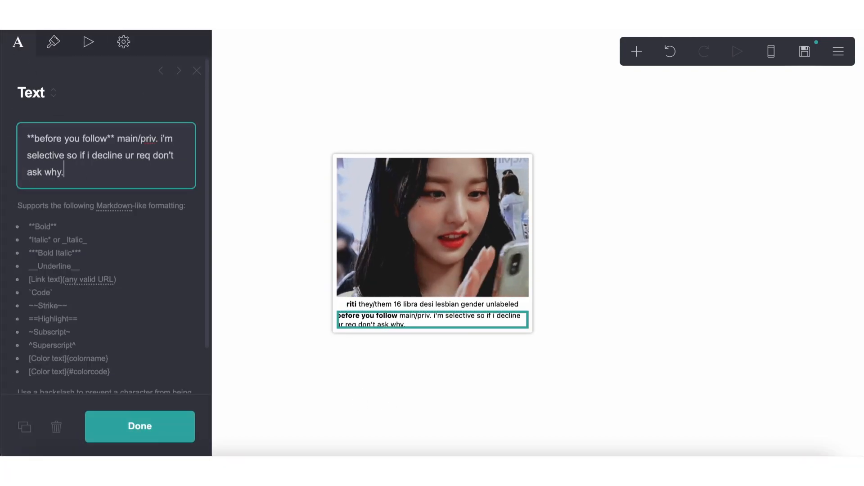
pyautogui.write(' i onluy c')
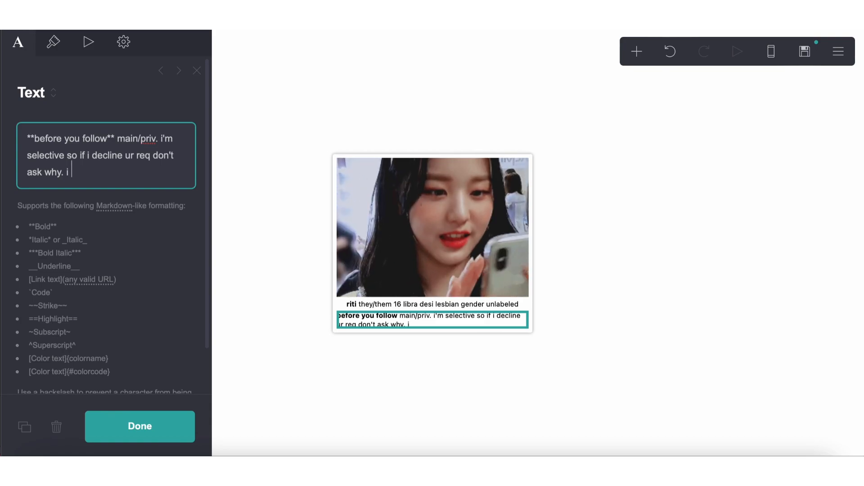
pyautogui.press('BackSpace')
pyautogui.press('BackSpace')
pyautogui.press('BackSpace')
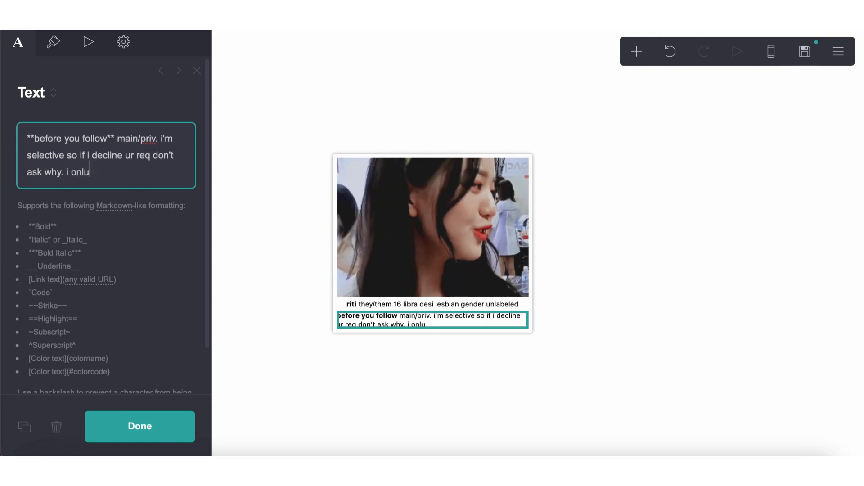
pyautogui.write('care about bts')
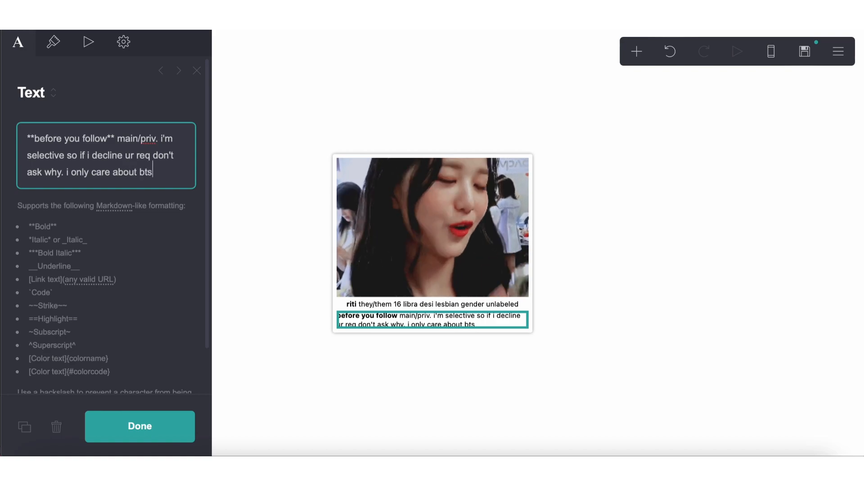
pyautogui.write(' & idle ont')
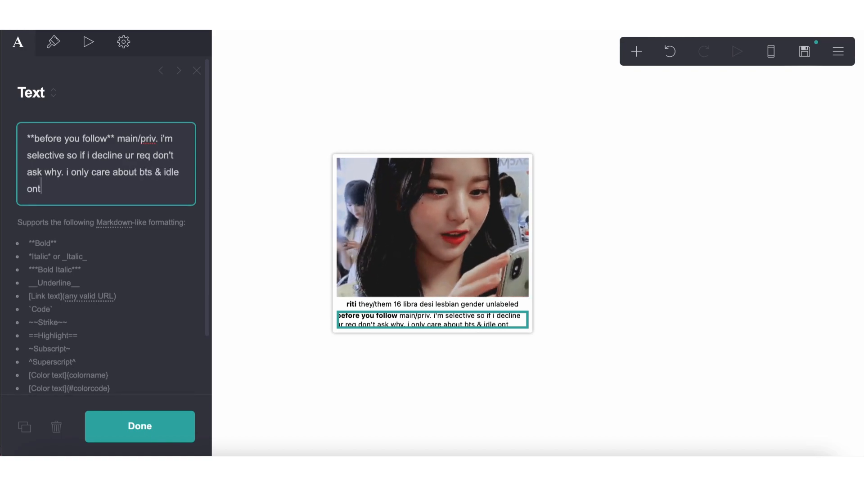
pyautogui.press('BackSpace')
pyautogui.write(' twt')
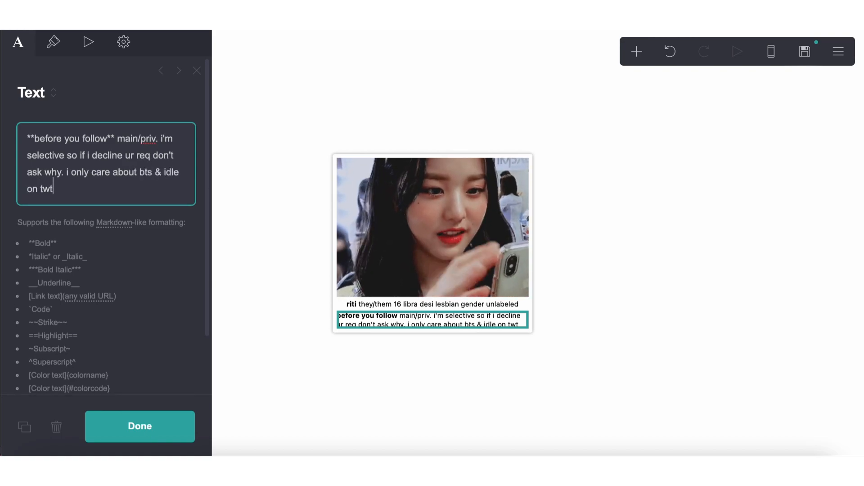
pyautogui.write('. semi-ia')
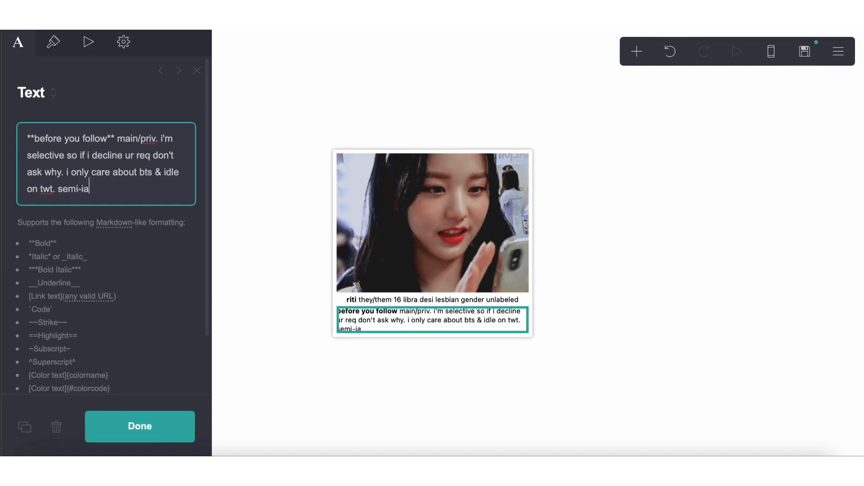
pyautogui.write('.')
# Add the bold heading "**don't follow me if**" on the same line at the end of the "before you follow" caption
pyautogui.press('Return')
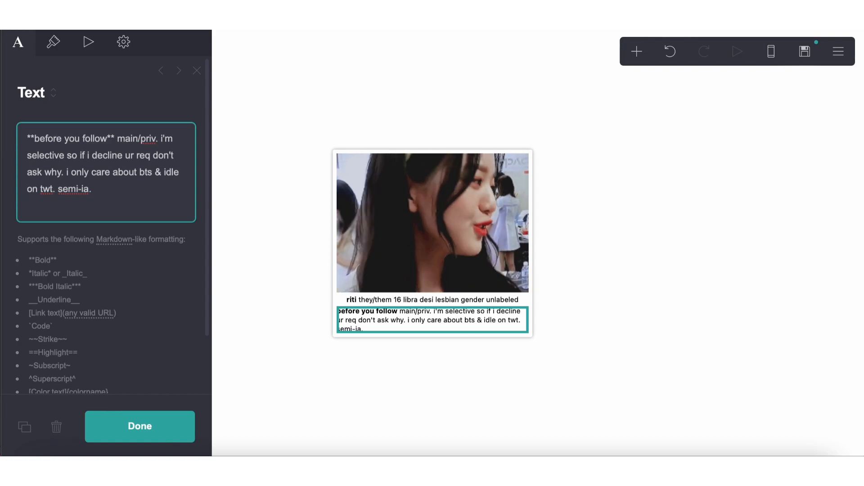
pyautogui.press('BackSpace')
pyautogui.write("**don't follow me if** ")
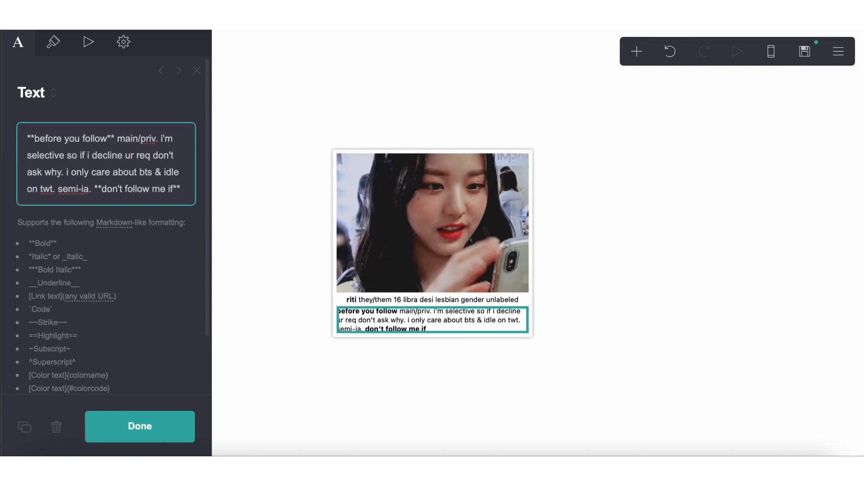
# Continue the caption after "don't follow me if" with "fall under basic dni criteria"
pyautogui.write('fall und')
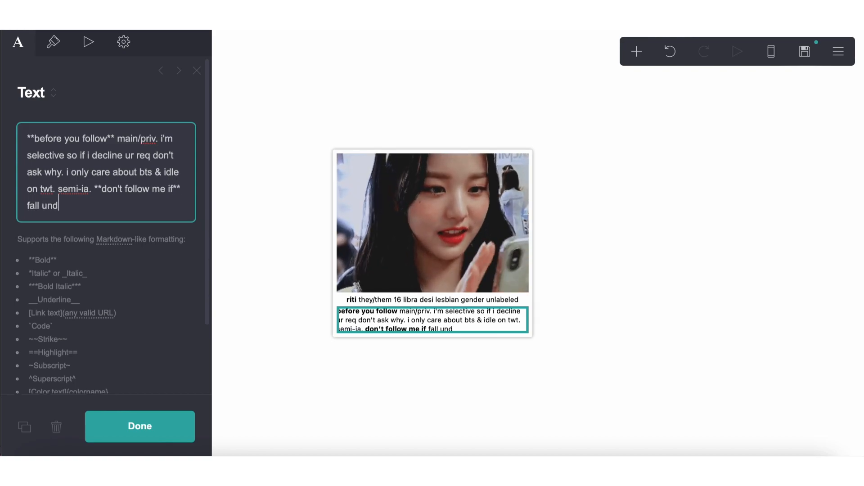
pyautogui.write('er basic dni criteria')
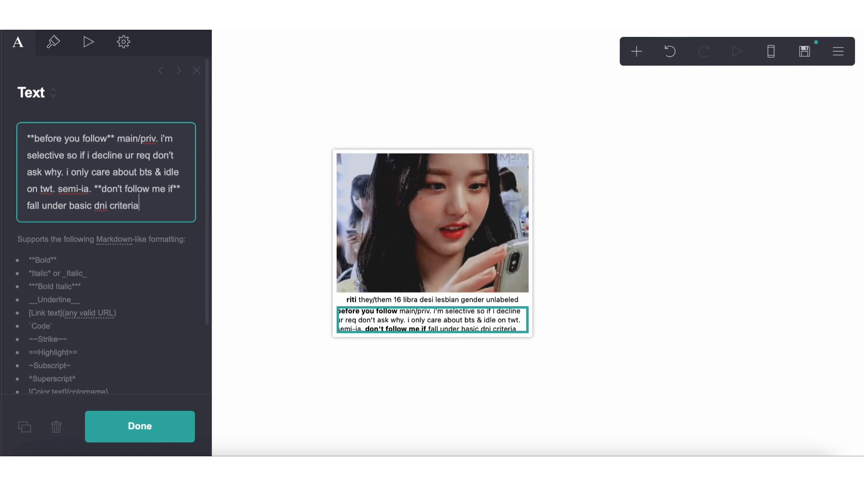
pyautogui.click(96, 189)
pyautogui.press('BackSpace')
pyautogui.click(149, 212)
pyautogui.write(',')
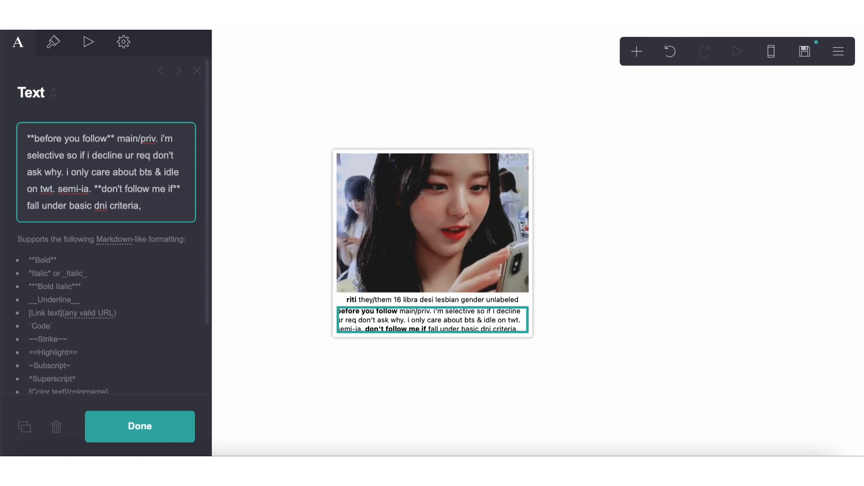
pyautogui.write(' etc')
pyautogui.press('BackSpace')
pyautogui.press('BackSpace')
pyautogui.press('BackSpace')
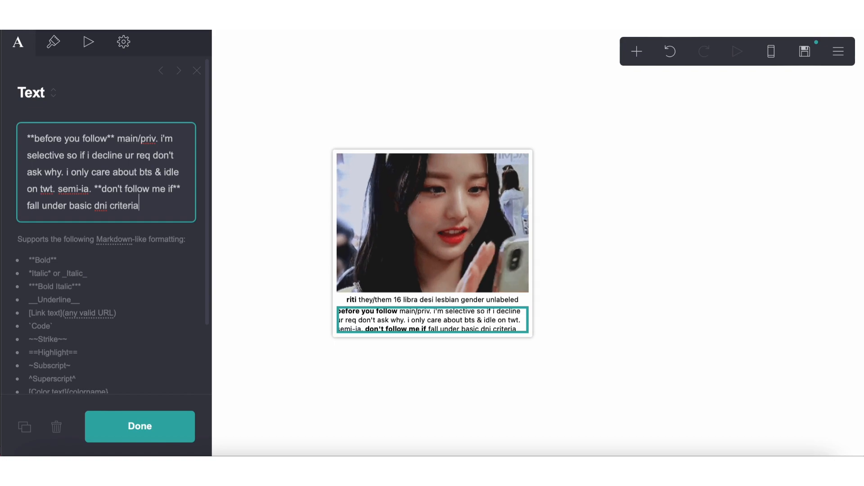
# Replace the wording after "don't follow me if" with "dont rlly have a dni i'll just block if i dont like you"
pyautogui.moveTo(154, 208); pyautogui.dragTo(6, 200)
pyautogui.write('i dont rlly have a dni i')
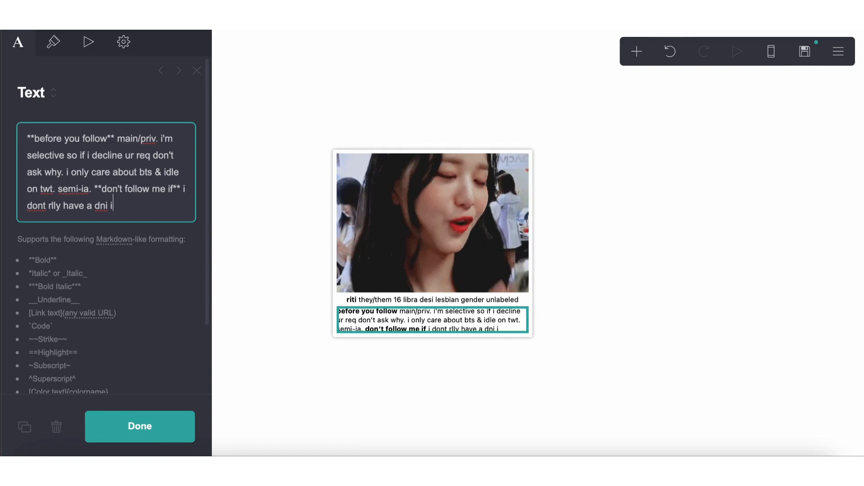
pyautogui.write("';")
pyautogui.write('l just block ')
pyautogui.write('if i dont like')
pyautogui.write(' you')
pyautogui.click(186, 191)
pyautogui.press('BackSpace')
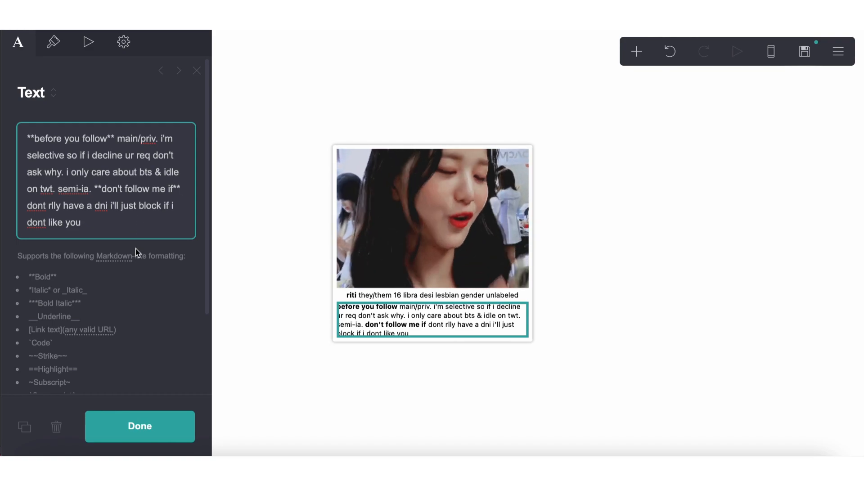
# Duplicate the "before you follow" text element and change the copy's bold opening heading to "stanlist"
pyautogui.click(25, 427)
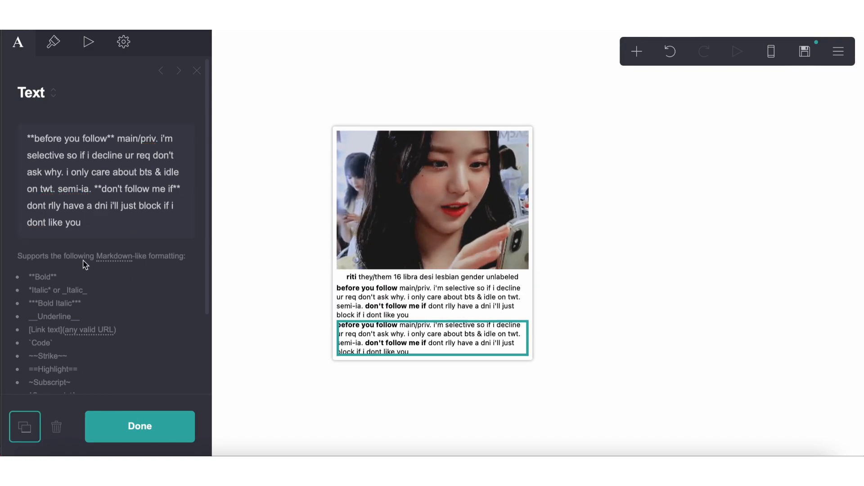
pyautogui.moveTo(110, 140); pyautogui.dragTo(36, 141)
pyautogui.press('BackSpace')
pyautogui.write('stanlist')
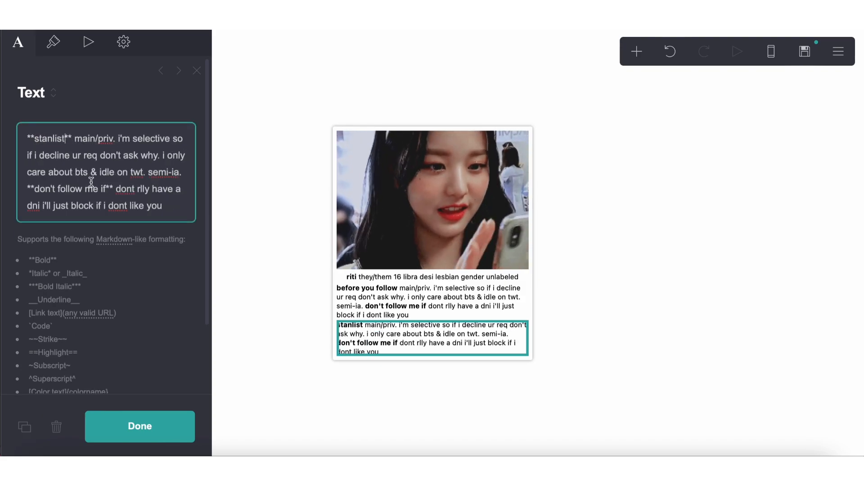
# Replace the text after the "stanlist" heading with "bts gidle raveena wjsn ive iz*one doja cat taeyeon"
pyautogui.moveTo(75, 138); pyautogui.dragTo(213, 248)
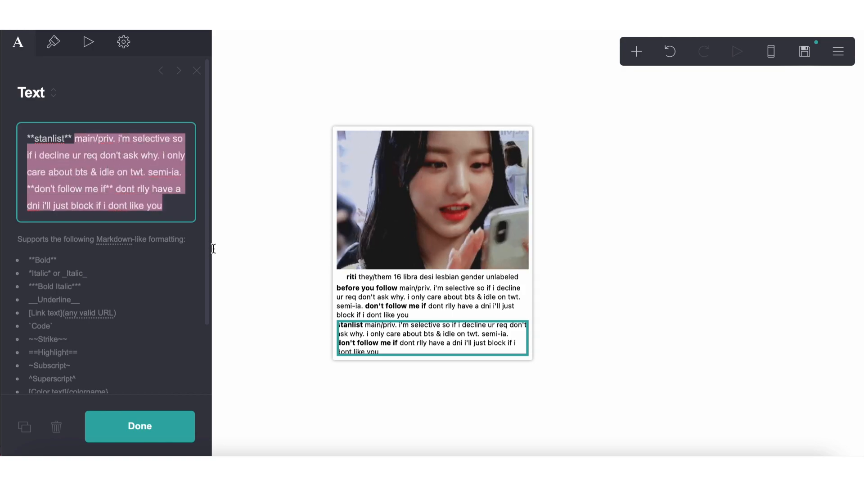
pyautogui.write('bts g')
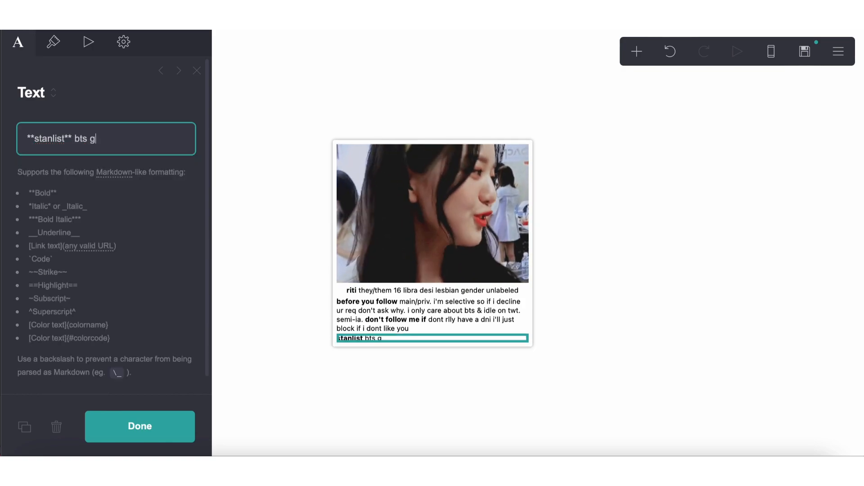
pyautogui.write('idle raveena wjsn')
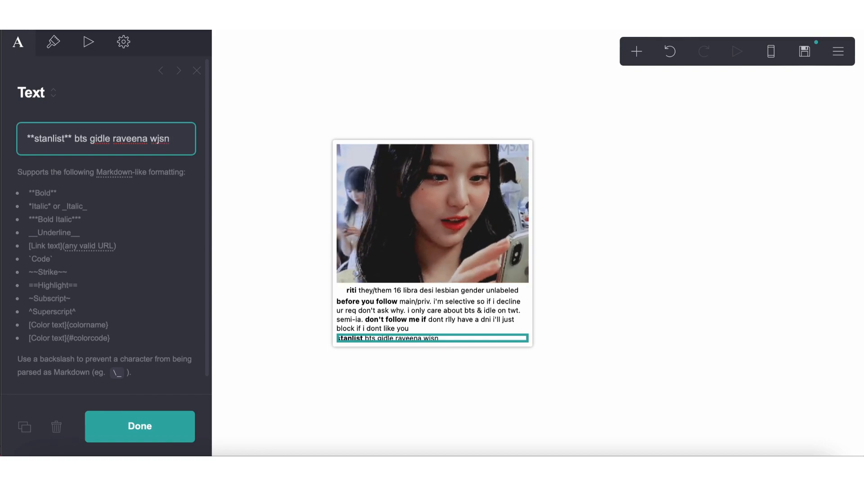
pyautogui.write(' ive')
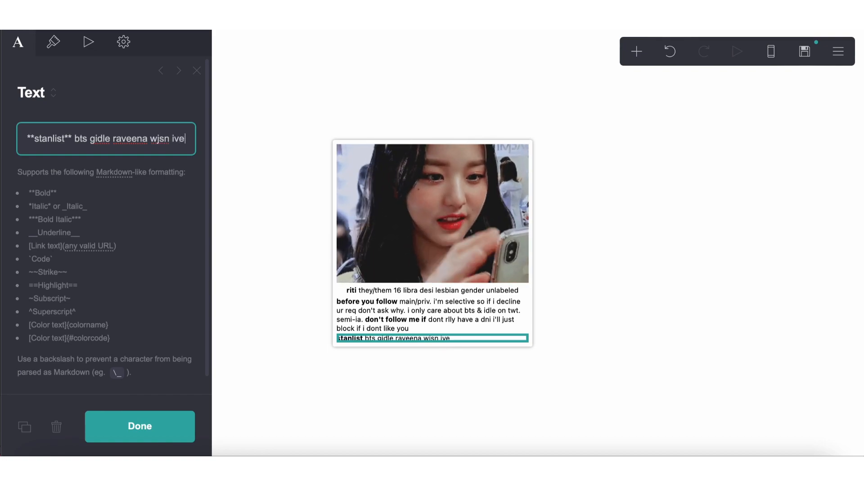
pyautogui.write(' iz8')
pyautogui.write('one')
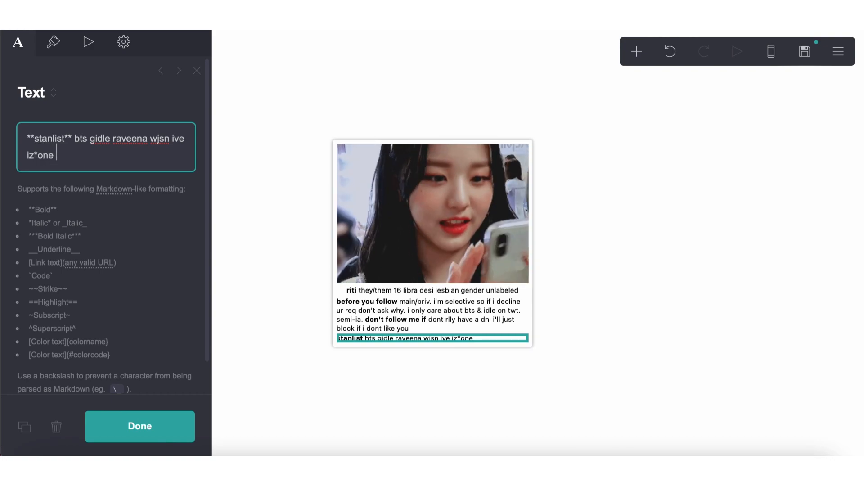
pyautogui.write(' doja')
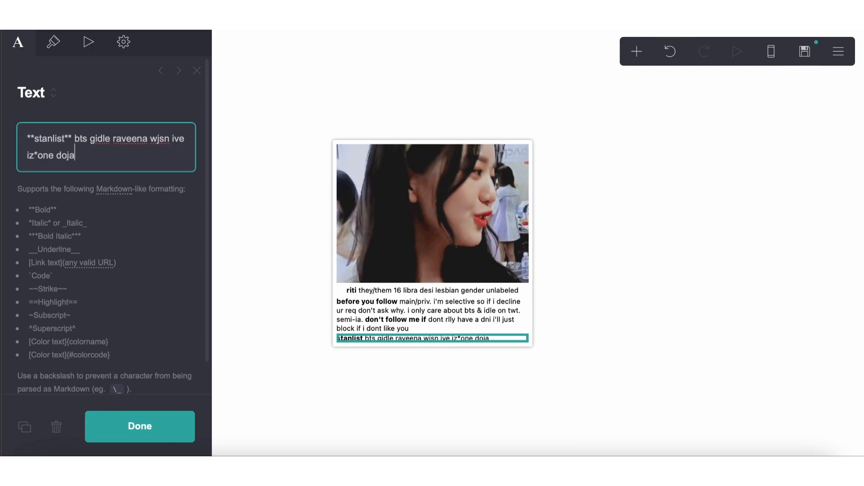
pyautogui.write(' cat')
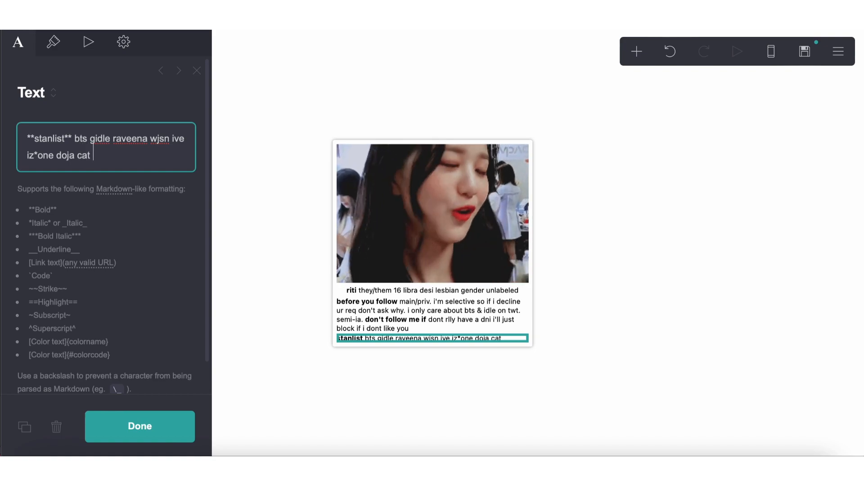
pyautogui.write(' taeyeon')
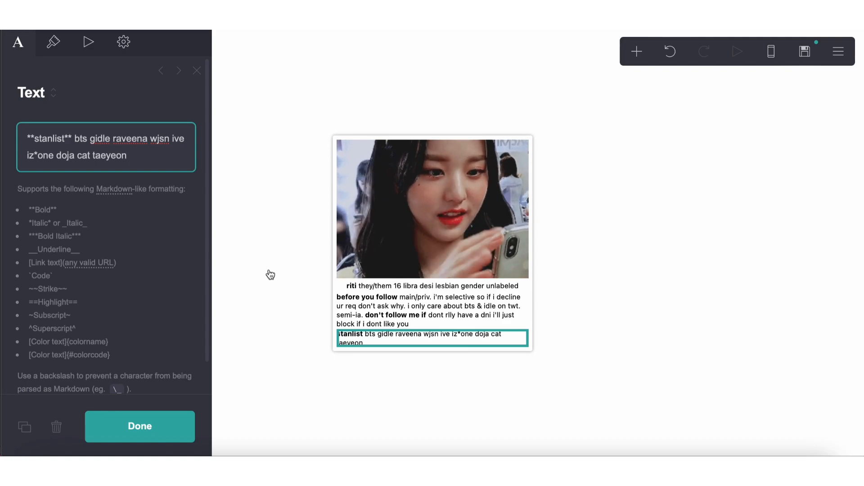
# Insert "jieun" before "taeyeon" in the stanlist and add "faouzia madison beer sabrina carpenter & more" after it
pyautogui.click(90, 156)
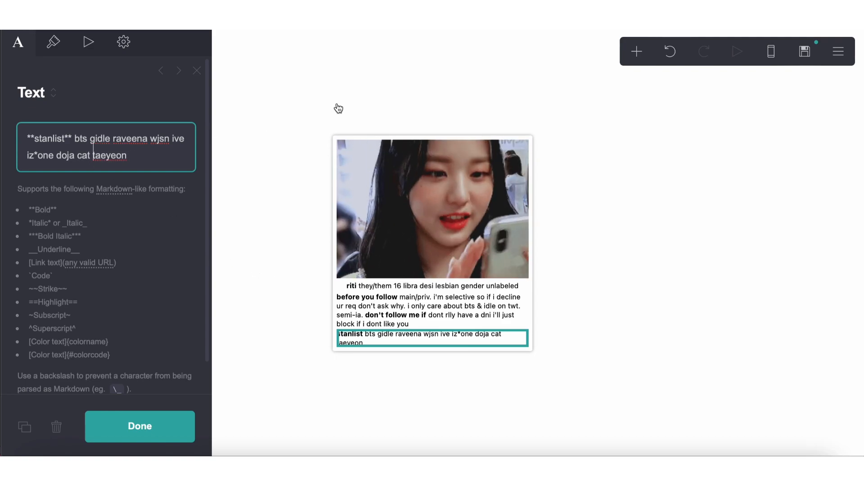
pyautogui.write('jieun')
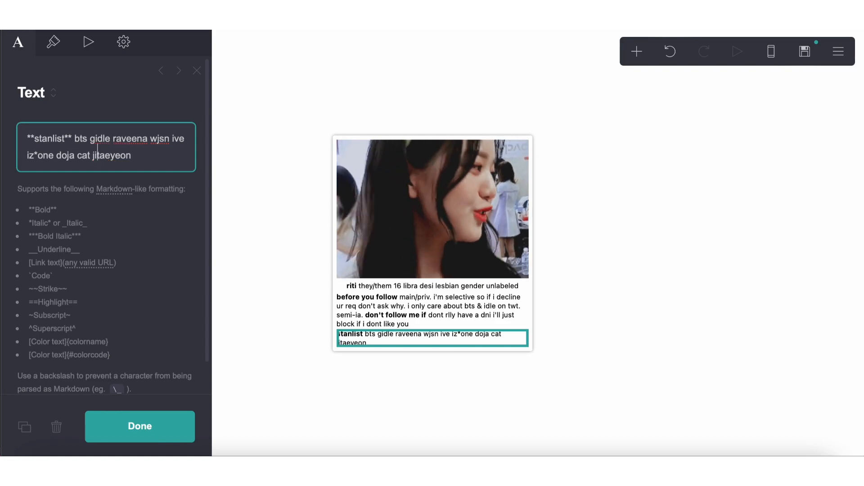
pyautogui.click(181, 160)
pyautogui.write('& more')
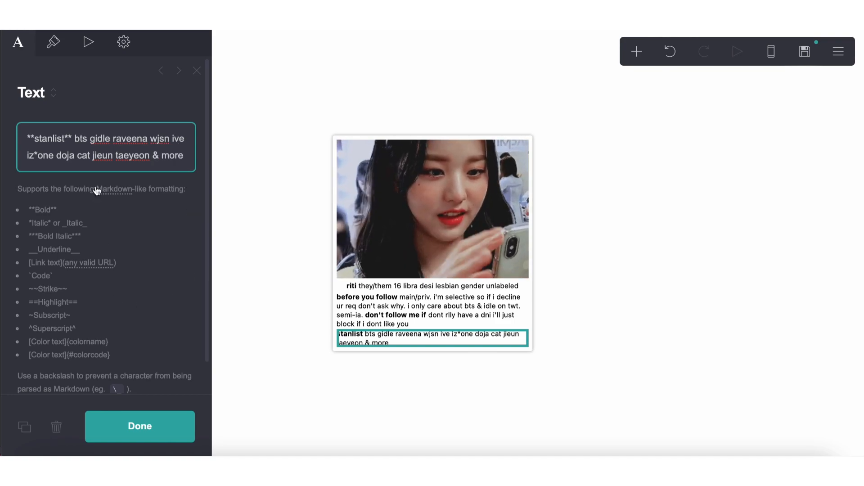
pyautogui.click(153, 157)
pyautogui.write('faouzia madi')
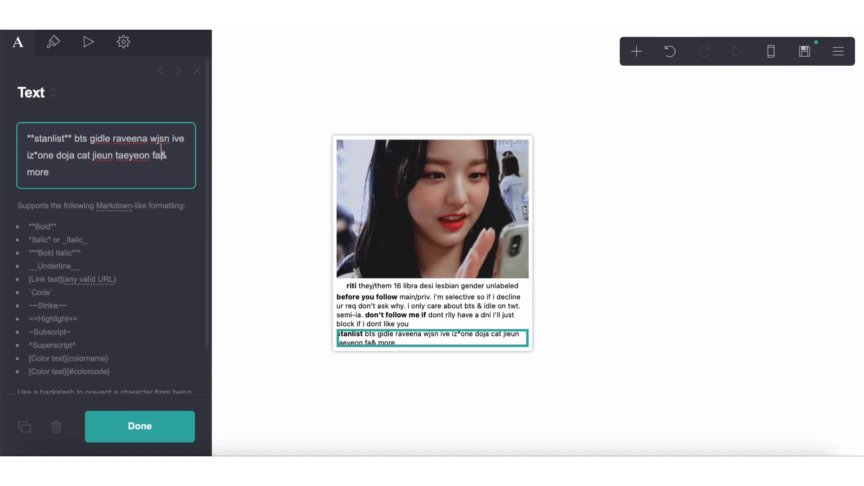
pyautogui.write('son beer sabrina c')
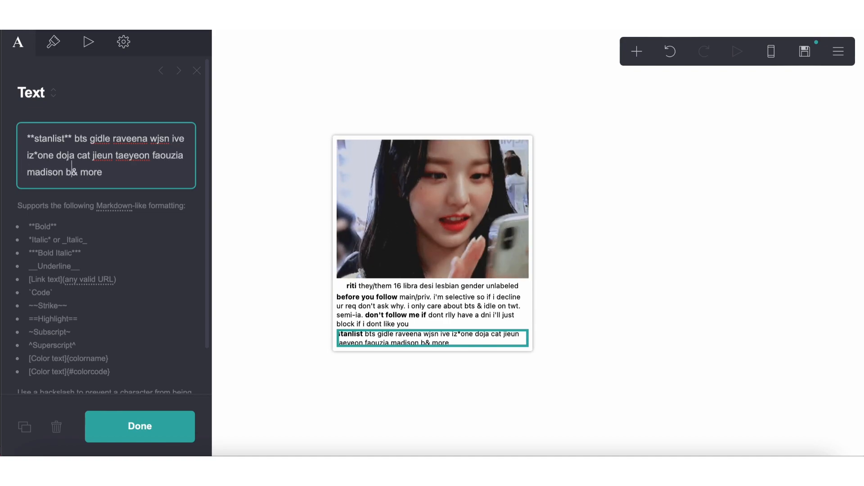
pyautogui.write('arpenter')
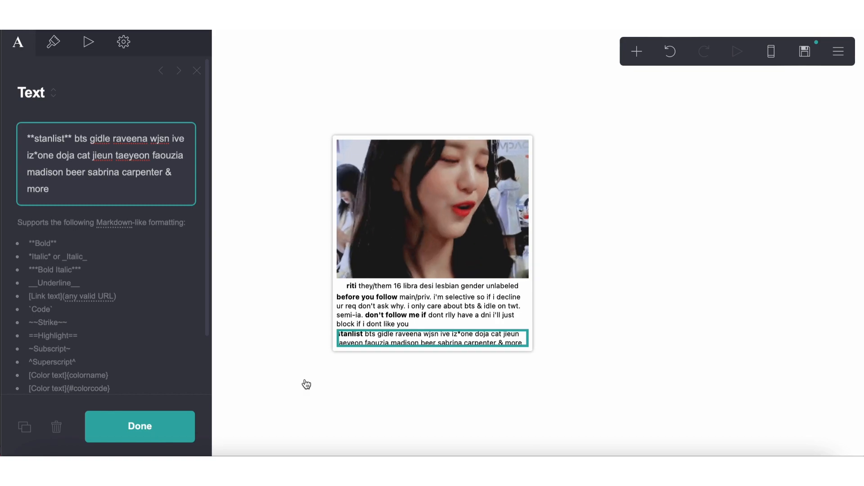
# Duplicate the stanlist text and replace the copy's content with a bold "links" heading and a "weheartit" link to the owner's weheartit.com profile
pyautogui.click(24, 426)
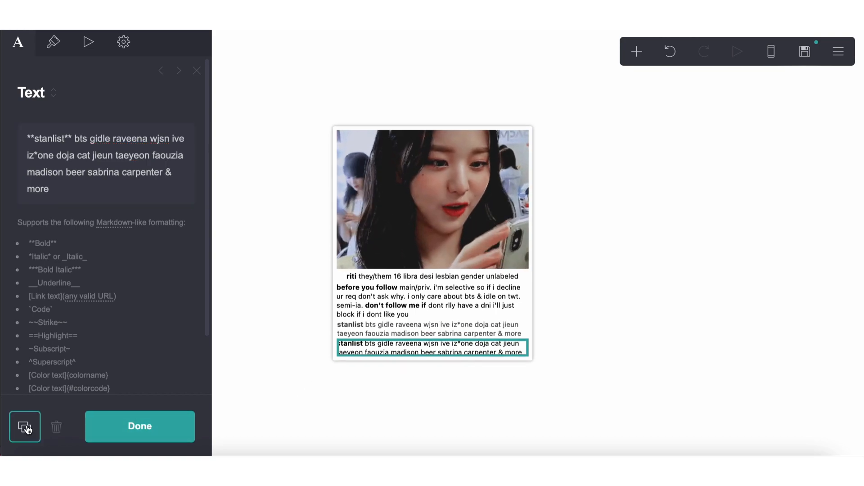
pyautogui.moveTo(93, 185); pyautogui.dragTo(34, 139)
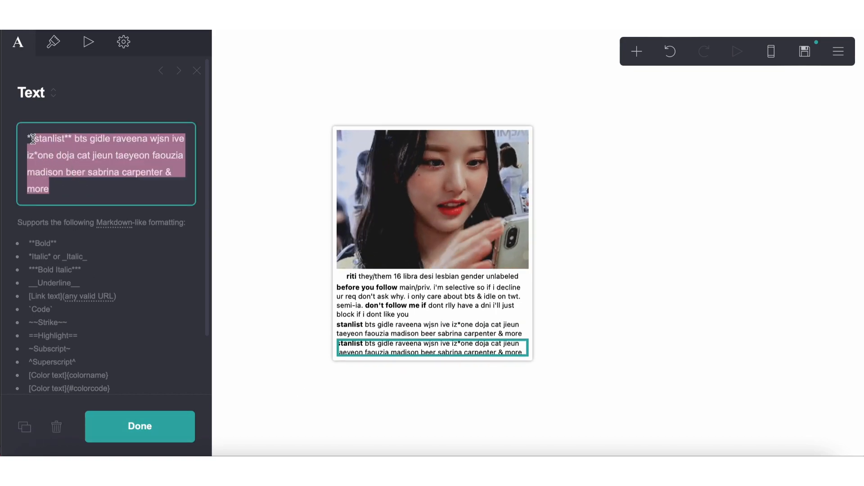
pyautogui.write('links** [wehe')
pyautogui.press('BackSpace')
pyautogui.press('BackSpace')
pyautogui.write('it](wehea')
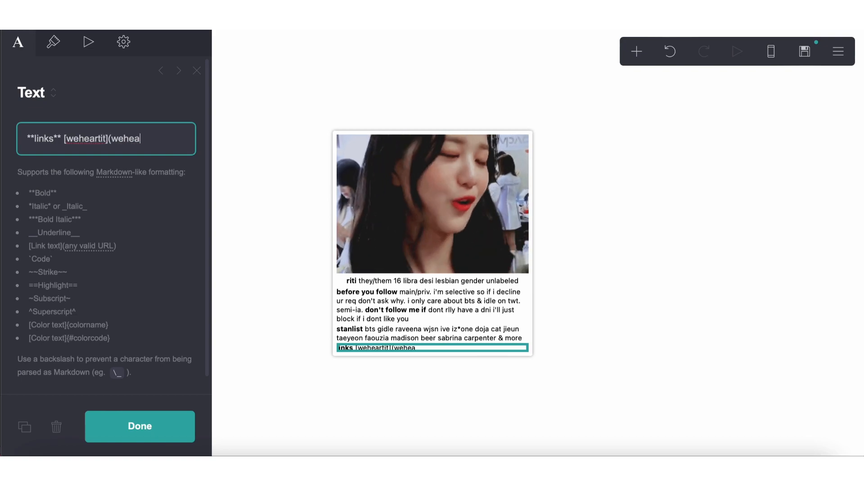
pyautogui.write('rtit.com')
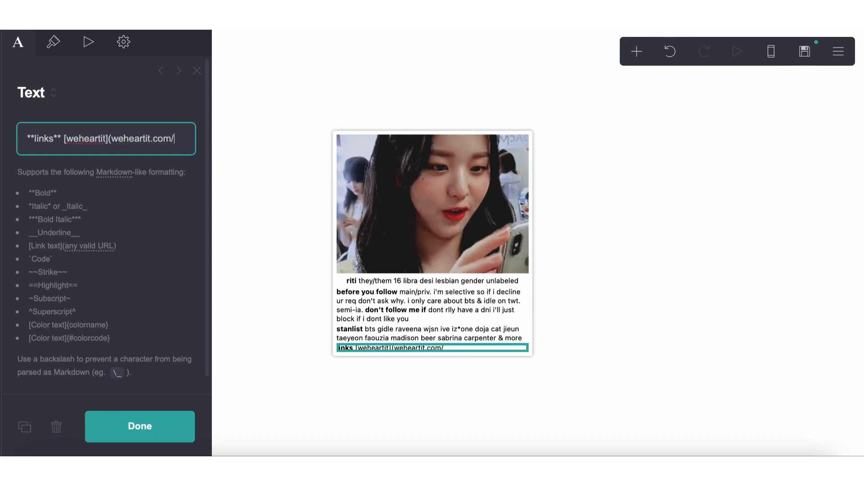
pyautogui.write('/ruesha(')
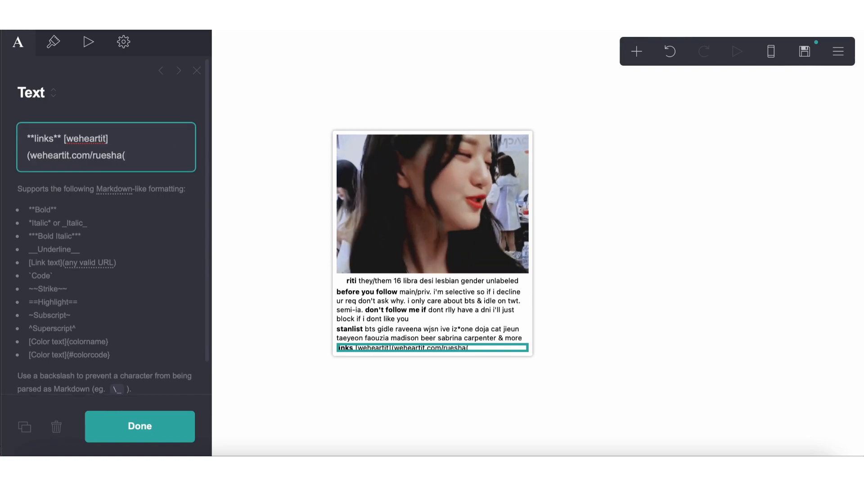
pyautogui.press('BackSpace')
# Add a link labelled "rkive" after the weheartit link, pointing to the owner's crd.co address
pyautogui.write(') [carrdr')
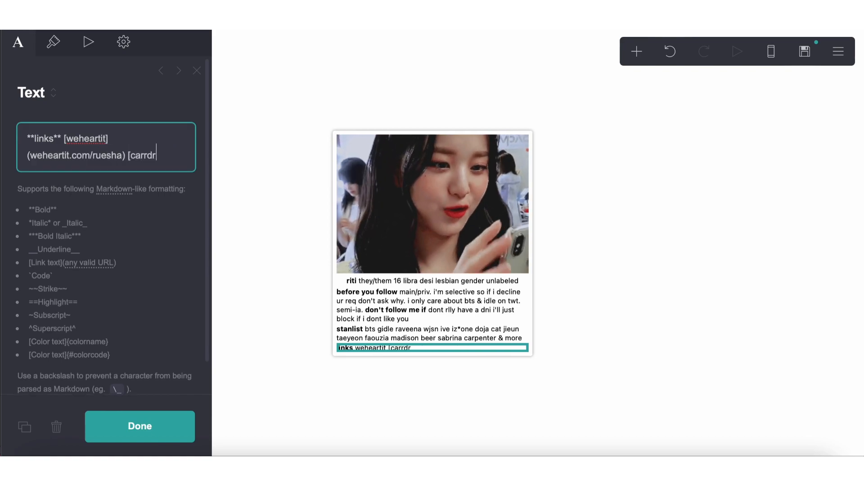
pyautogui.press('BackSpace')
pyautogui.write('rkive')
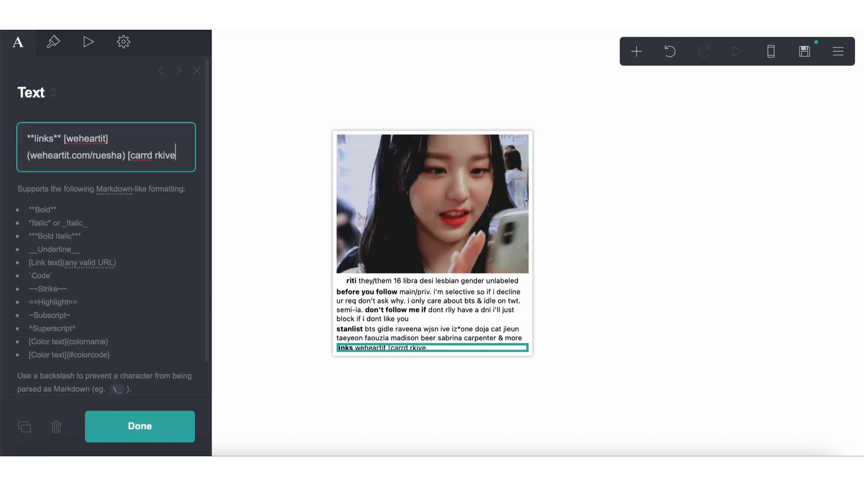
pyautogui.write('](riti.crd.co}')
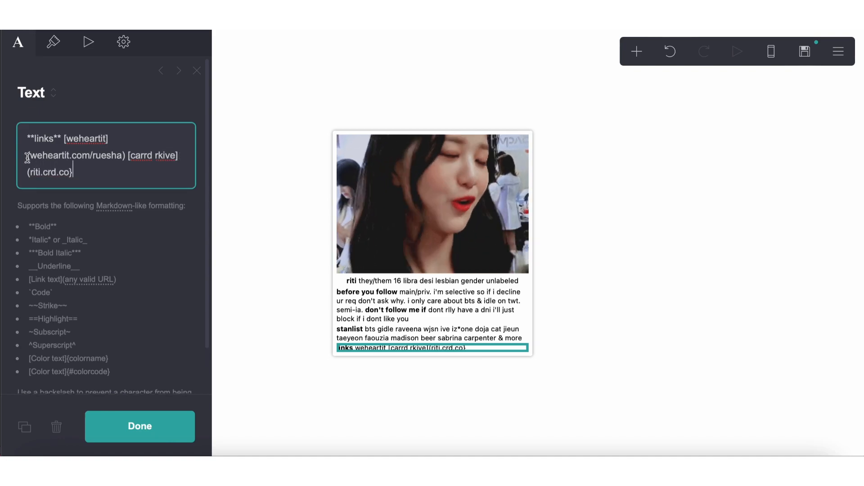
pyautogui.press('BackSpace')
pyautogui.write(') [')
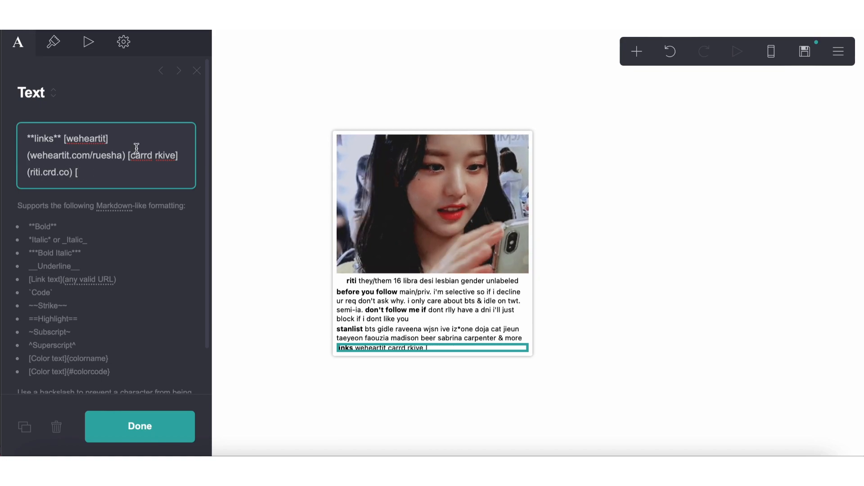
pyautogui.click(156, 155)
pyautogui.press('BackSpace')
pyautogui.press('BackSpace')
pyautogui.press('BackSpace')
pyautogui.press('BackSpace')
pyautogui.press('BackSpace')
pyautogui.press('BackSpace')
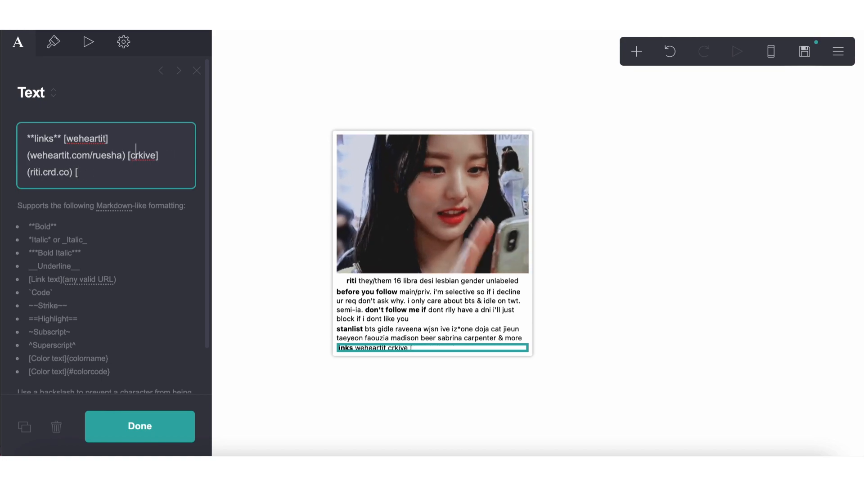
# Add a link labelled "crd acc #1" pointing to twitter.com/yucrds
pyautogui.click(156, 170)
pyautogui.write('crd acc](')
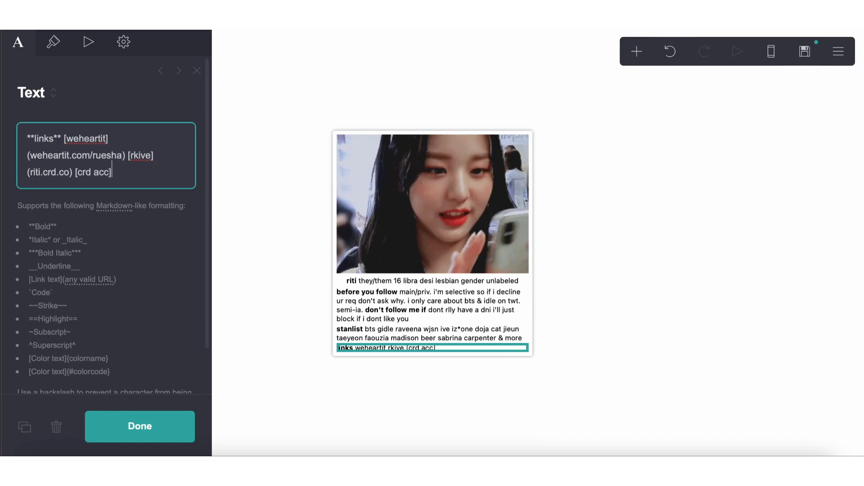
pyautogui.press('BackSpace')
pyautogui.press('BackSpace')
pyautogui.write('#1](twitter.com/yucrds)')
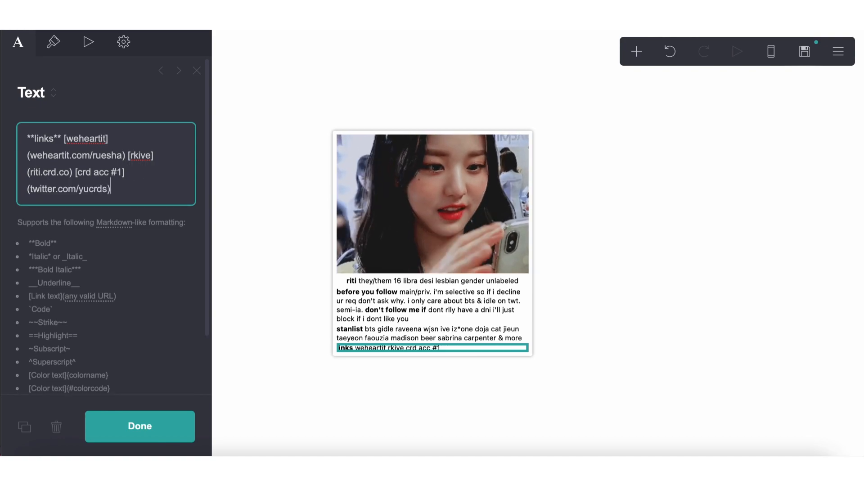
# Add a link labelled "crd acc #2" pointing to twitter.com/304crd and close the text settings
pyautogui.write(' [crd acc ')
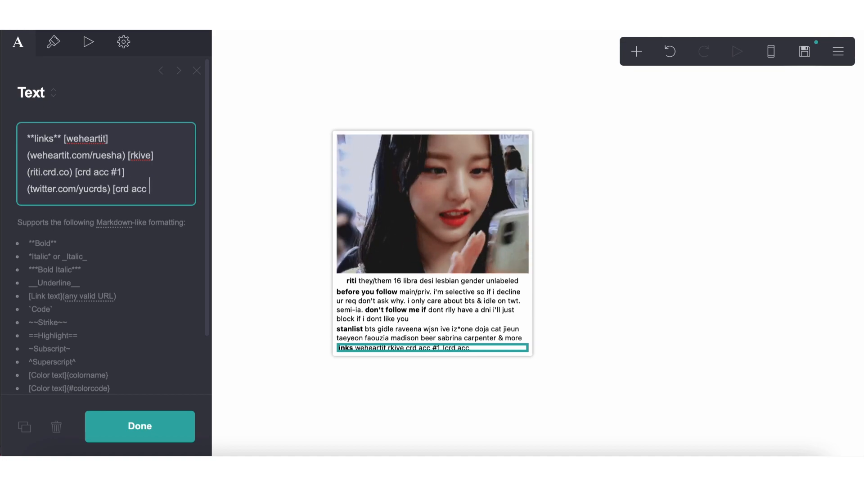
pyautogui.write('#2](twitter.com/304crds)')
pyautogui.press('BackSpace')
pyautogui.press('BackSpace')
pyautogui.write(')')
pyautogui.click(383, 408)
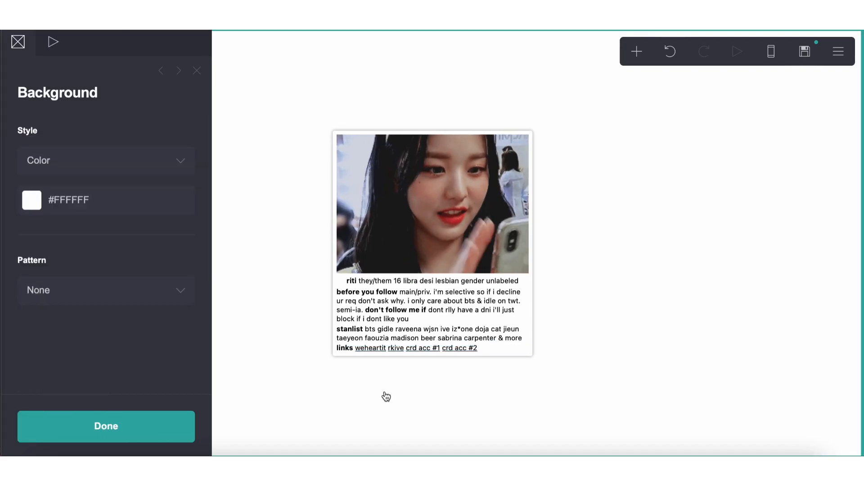
# Append a "curiouscat" link pointing to curiouscat.live/yucrds to the links text
pyautogui.click(407, 349)
pyautogui.write('[')
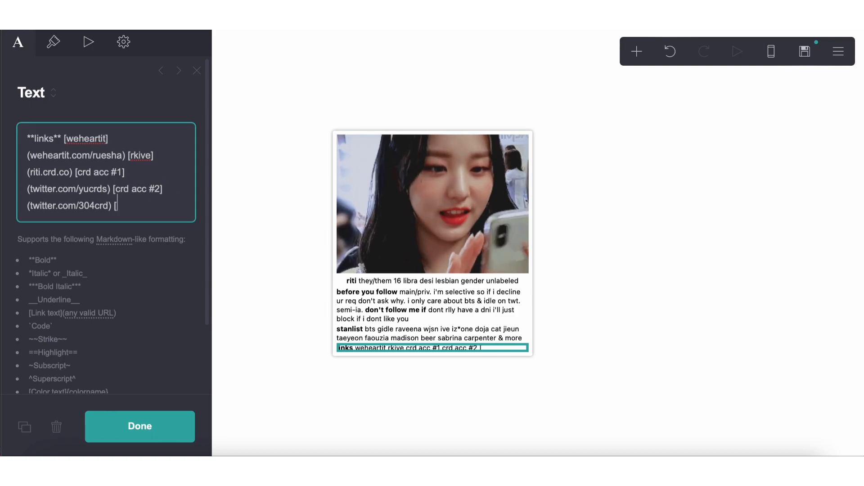
pyautogui.write('curiou')
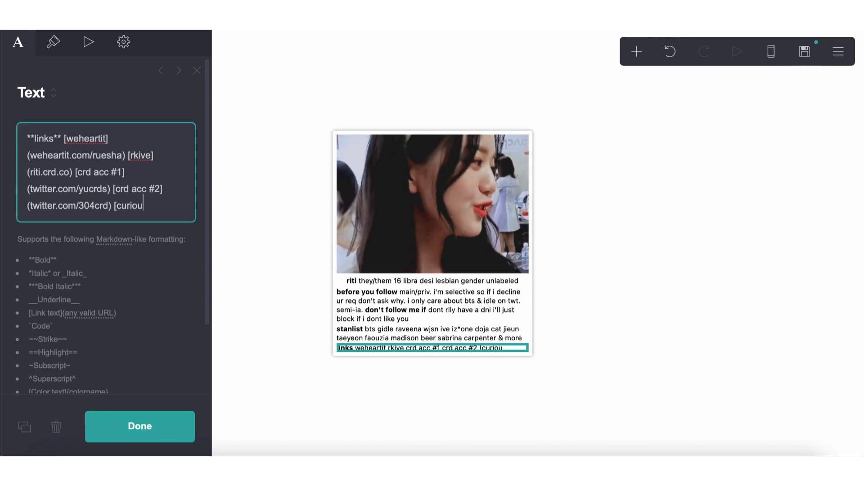
pyautogui.write('scat](curiouscat')
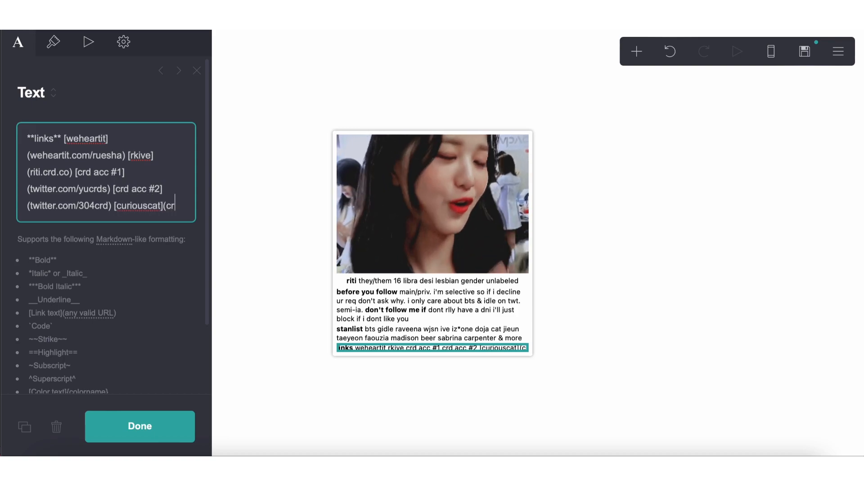
pyautogui.write('.live/yucrds)')
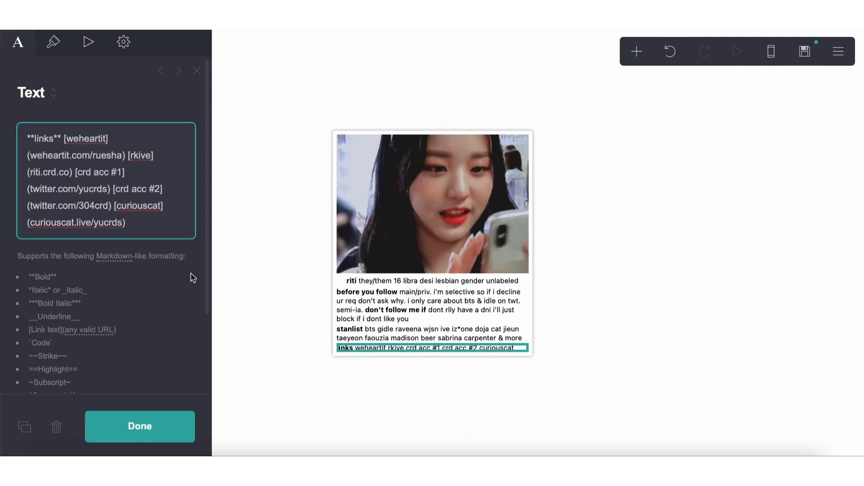
# Change the bold heading to "links:" and shorten the two carrd account labels to "crd #1" and "crd #2"
pyautogui.click(63, 140)
pyautogui.write(':')
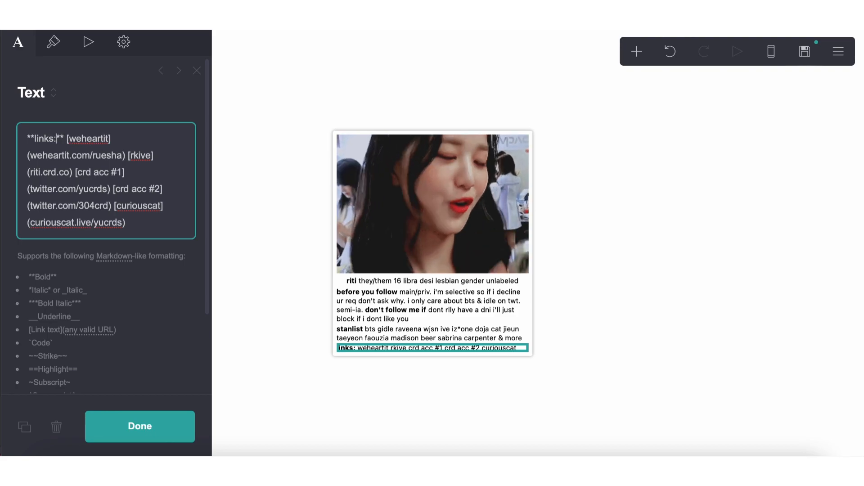
pyautogui.doubleClick(101, 172)
pyautogui.press('BackSpace')
pyautogui.doubleClick(139, 189)
pyautogui.press('BackSpace')
pyautogui.click(315, 366)
pyautogui.click(317, 396)
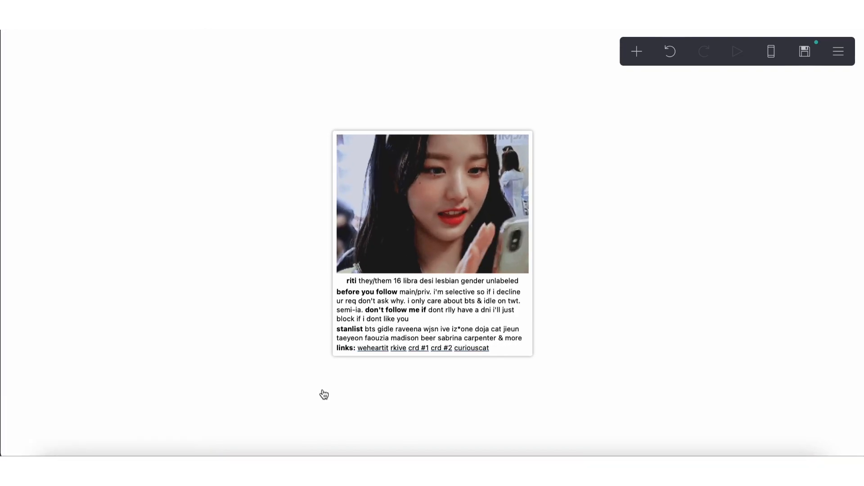
# Append a "youtube" link pointing to youtube.com/carrdism to the links text
pyautogui.click(418, 349)
pyautogui.write('[')
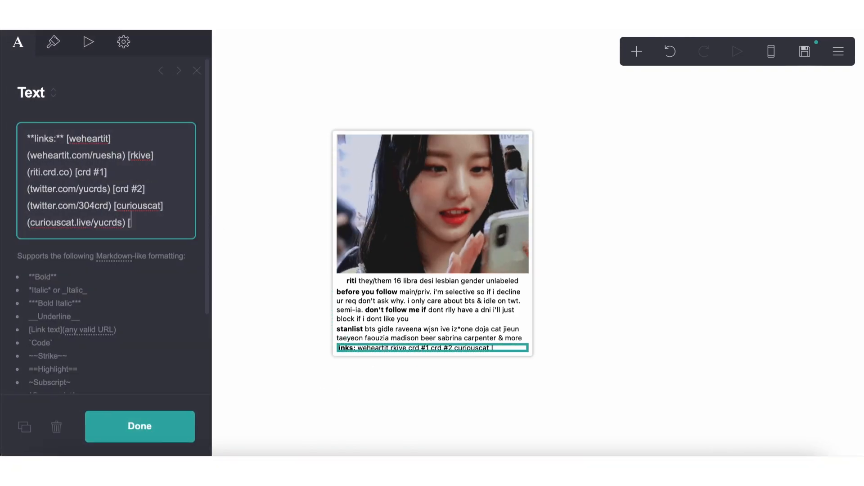
pyautogui.write('youtube](you')
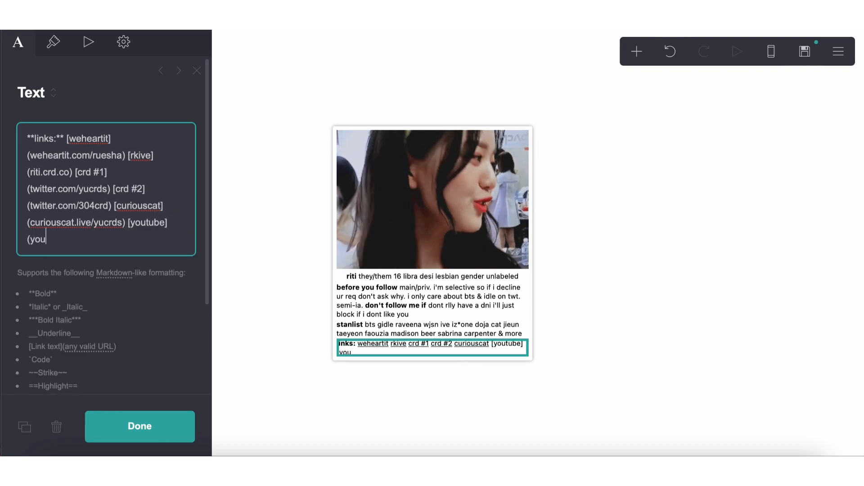
pyautogui.write('tube.com/carrdism)')
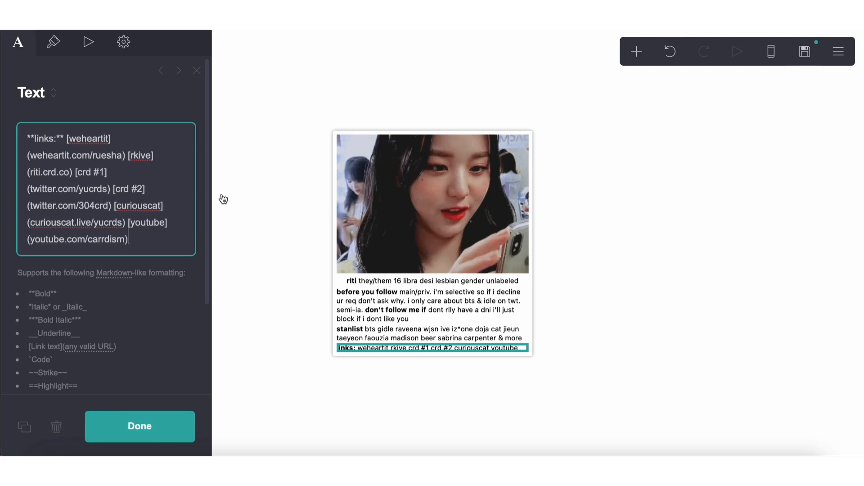
# Rename the "rkive" link label to "archive" and close the text settings
pyautogui.doubleClick(139, 155)
pyautogui.write('archiv')
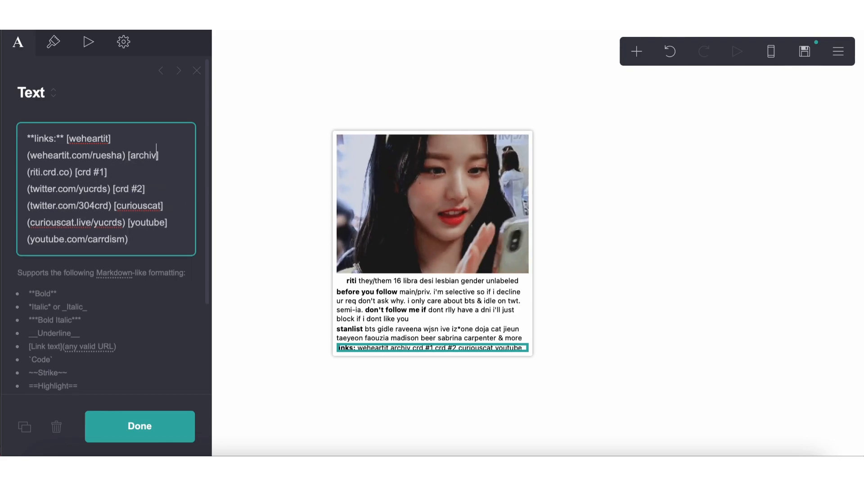
pyautogui.write('e')
pyautogui.click(385, 378)
pyautogui.click(386, 378)
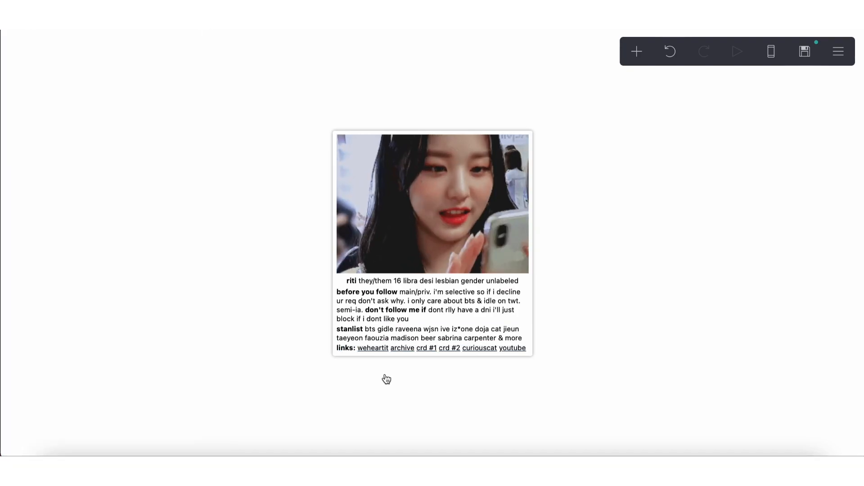
pyautogui.click(833, 60)
pyautogui.click(760, 162)
pyautogui.click(781, 165)
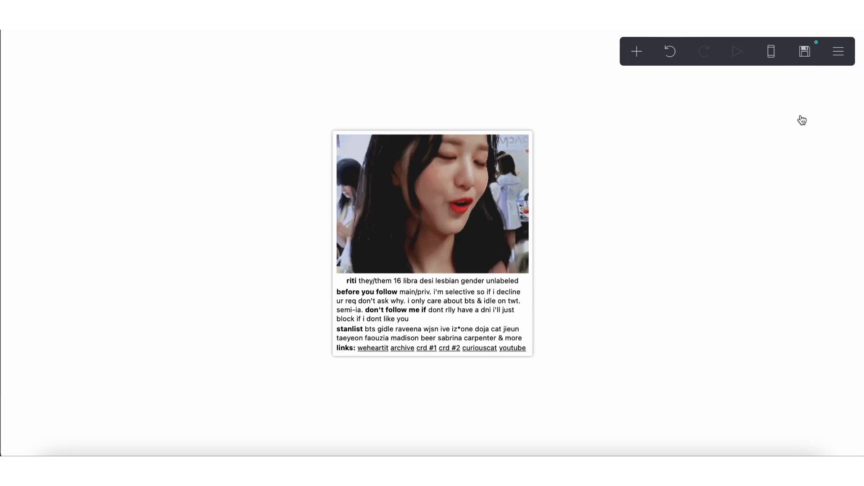
pyautogui.click(838, 50)
# Fill in the publish settings with "1" as title and description and tryout.crd.co as the site address
pyautogui.click(804, 51)
pyautogui.click(127, 152)
pyautogui.write('1')
pyautogui.click(107, 250)
pyautogui.write('1')
pyautogui.scroll(-5, 101, 276)
pyautogui.click(85, 301)
pyautogui.write('tryout')
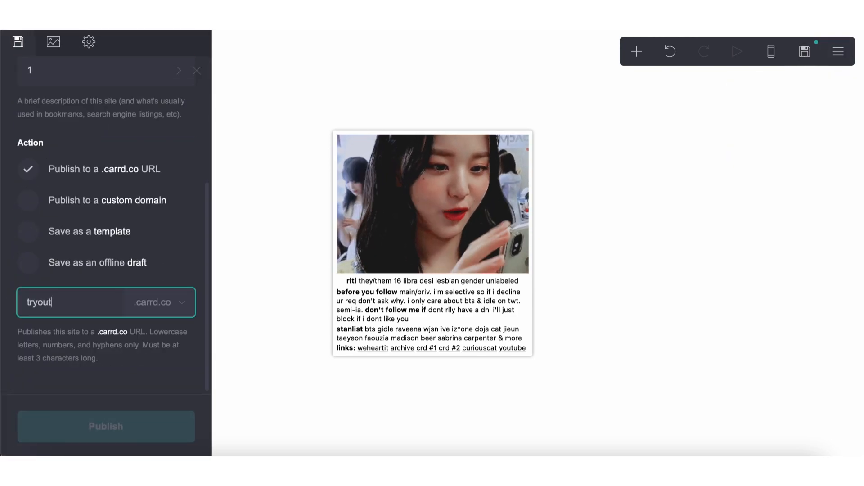
pyautogui.click(138, 310)
pyautogui.click(143, 296)
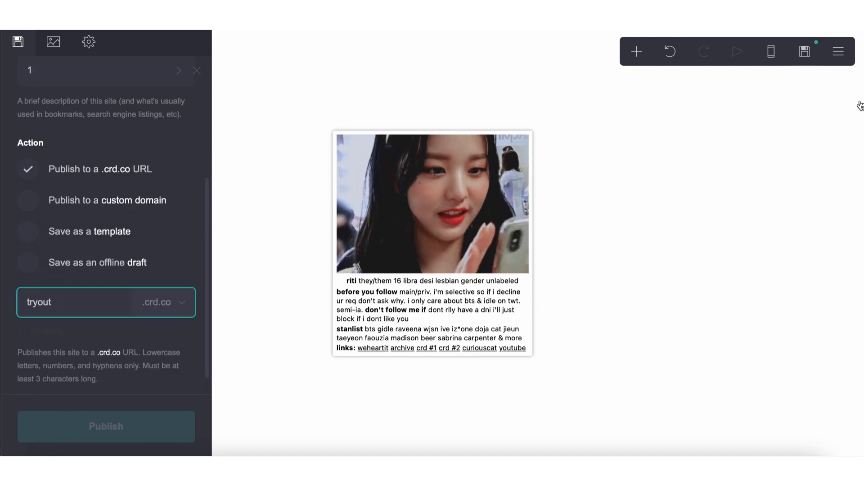
# Set the page's on-load animation to Flip Forward
pyautogui.click(838, 51)
pyautogui.click(788, 191)
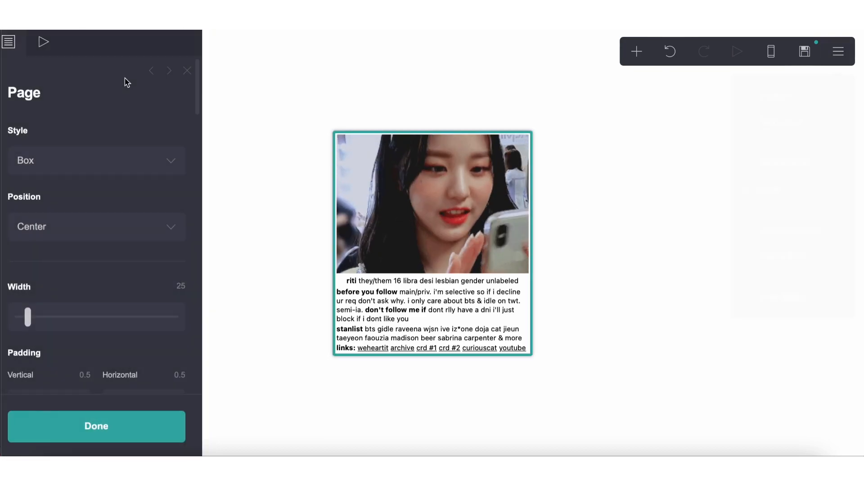
pyautogui.click(56, 43)
pyautogui.click(81, 208)
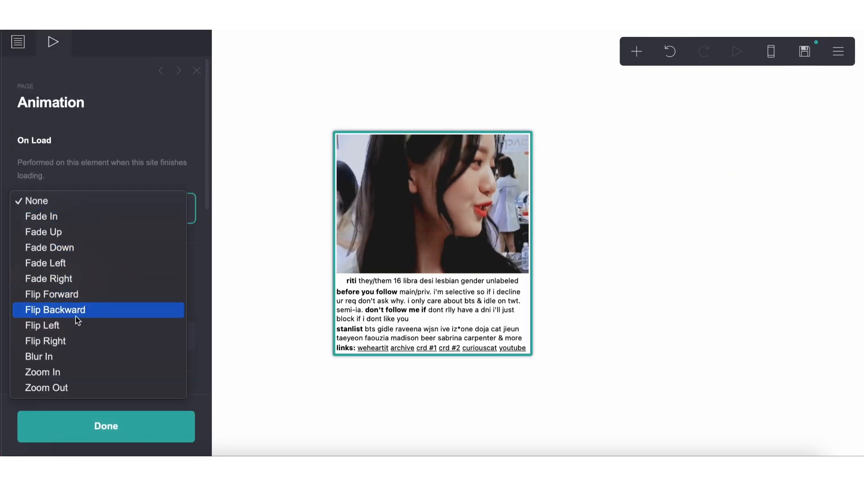
pyautogui.click(72, 355)
pyautogui.click(95, 218)
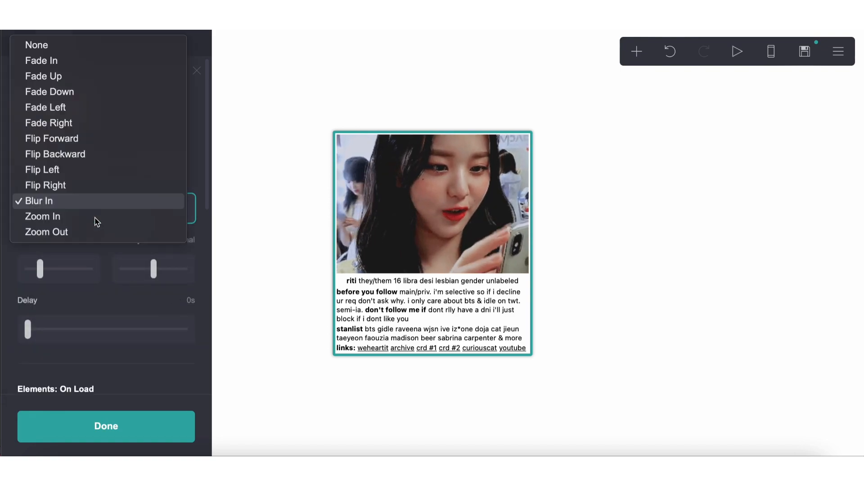
pyautogui.click(65, 138)
# Publish the site to tryout.crd.co and open the published page
pyautogui.click(805, 50)
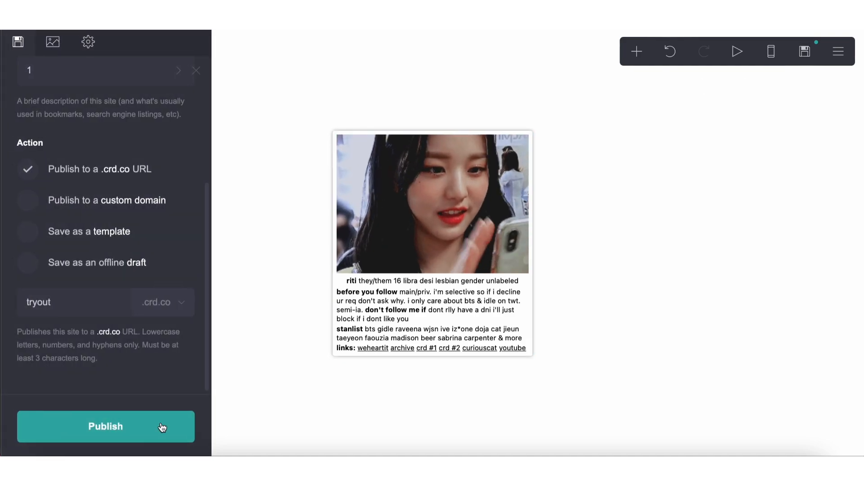
pyautogui.click(163, 426)
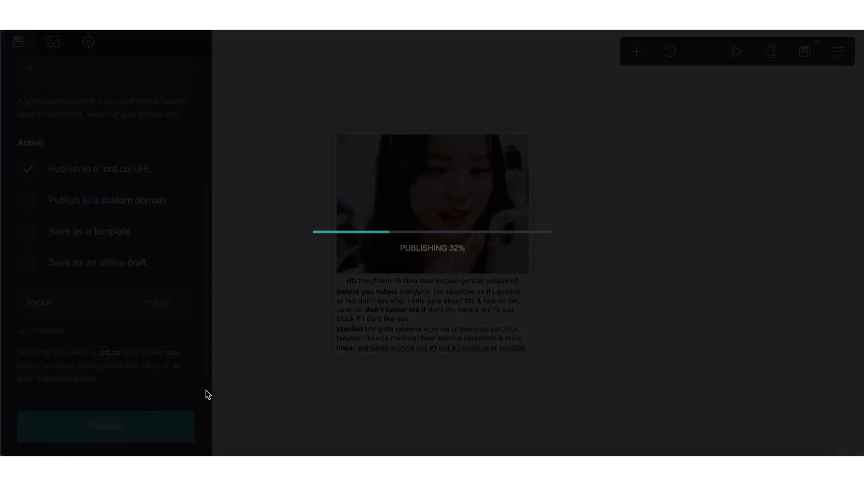
pyautogui.click(505, 236)
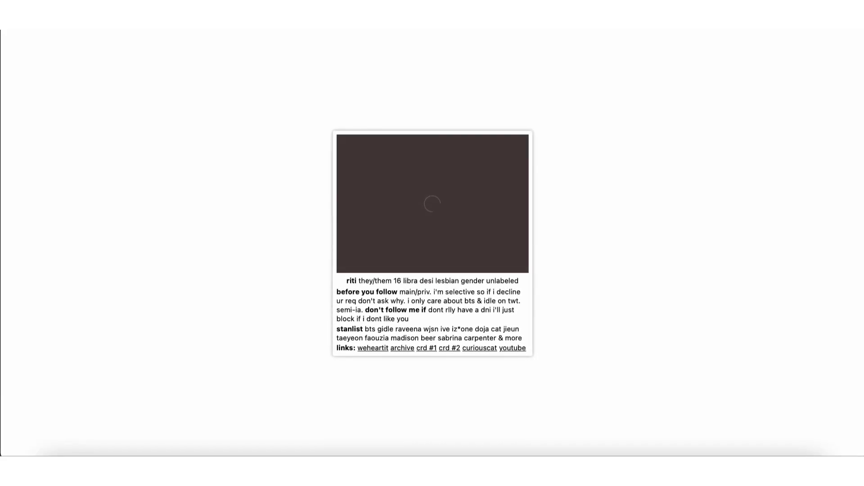